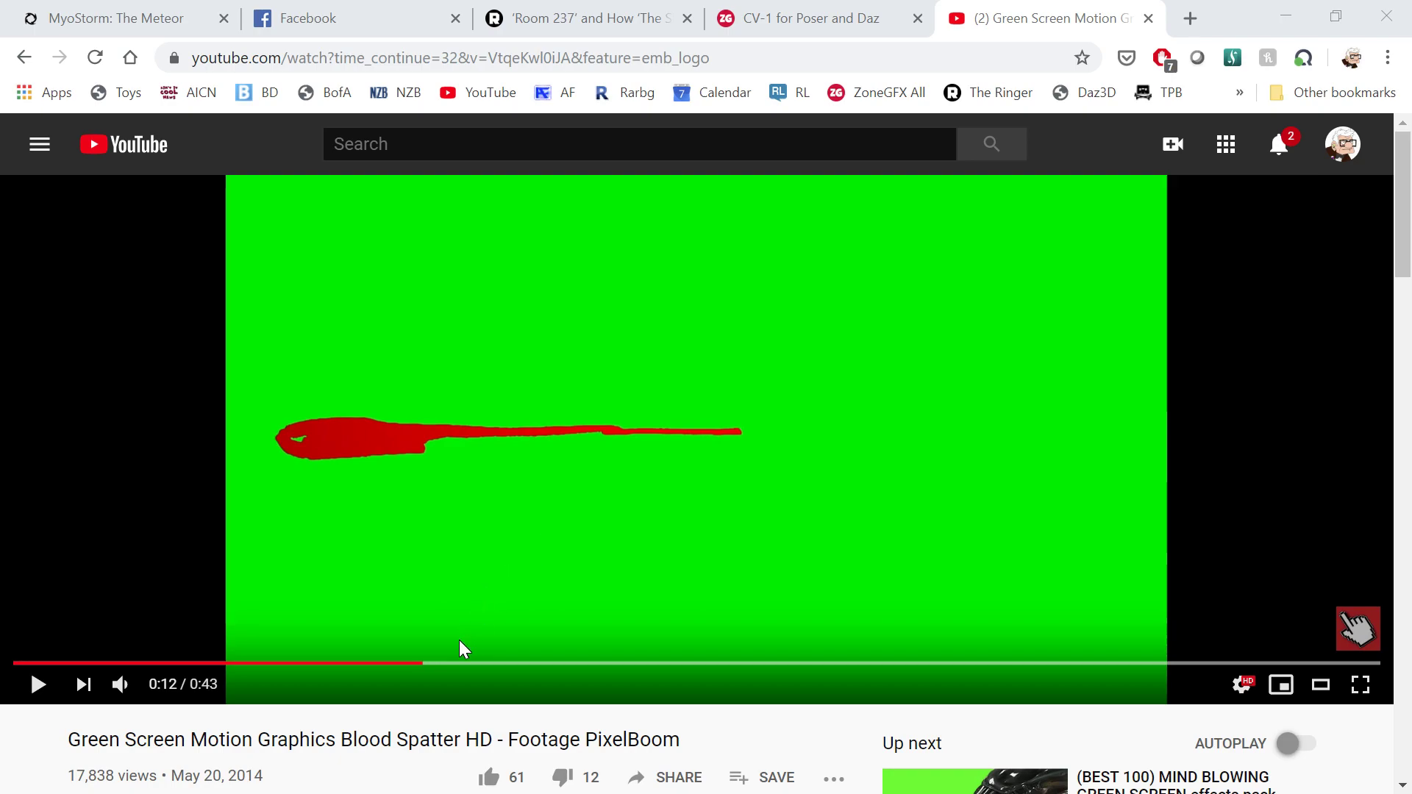
# Step: Leave the Blood Spatter HD video paused at 0:13 on the long red streak
pyautogui.moveTo(400, 664); pyautogui.dragTo(458, 665)
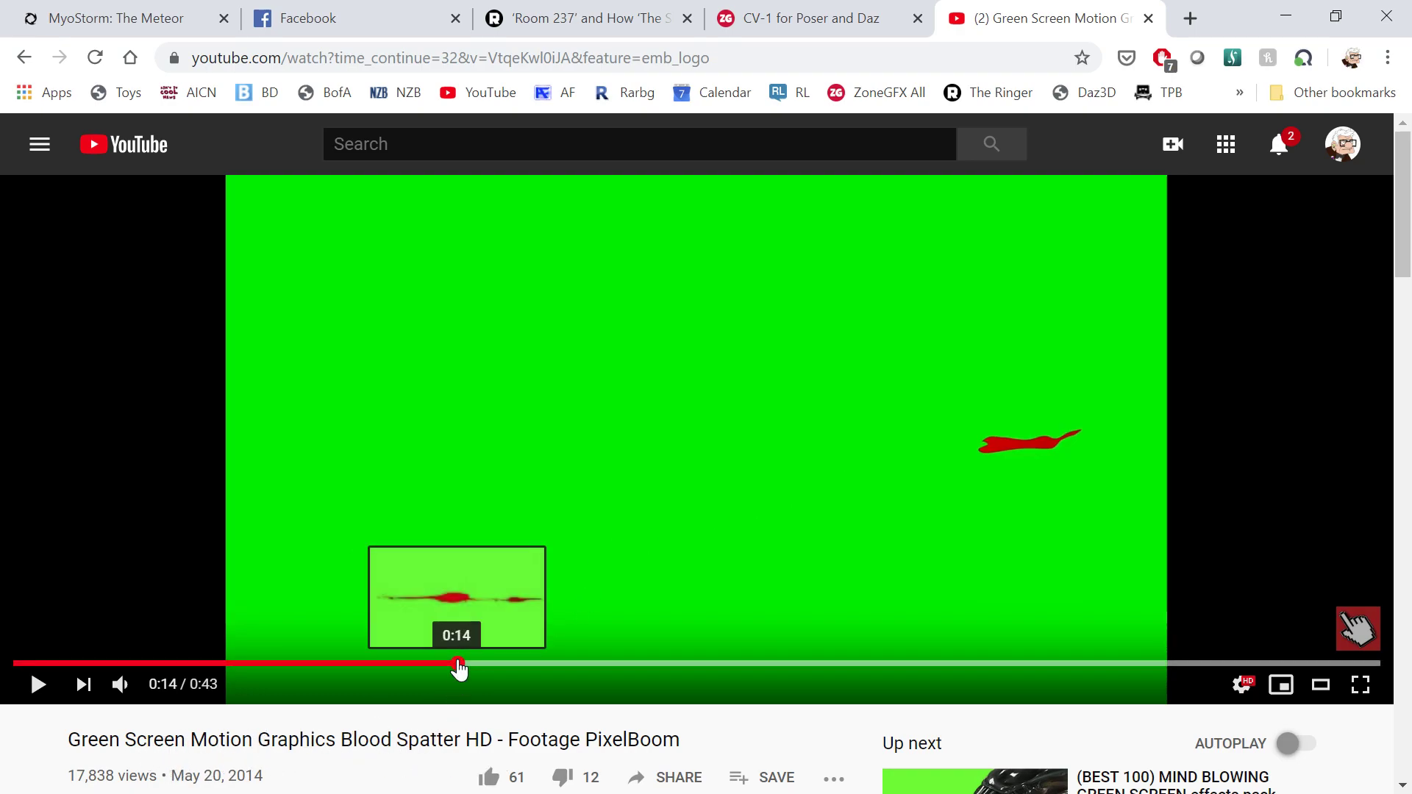
pyautogui.moveTo(458, 668); pyautogui.dragTo(428, 664)
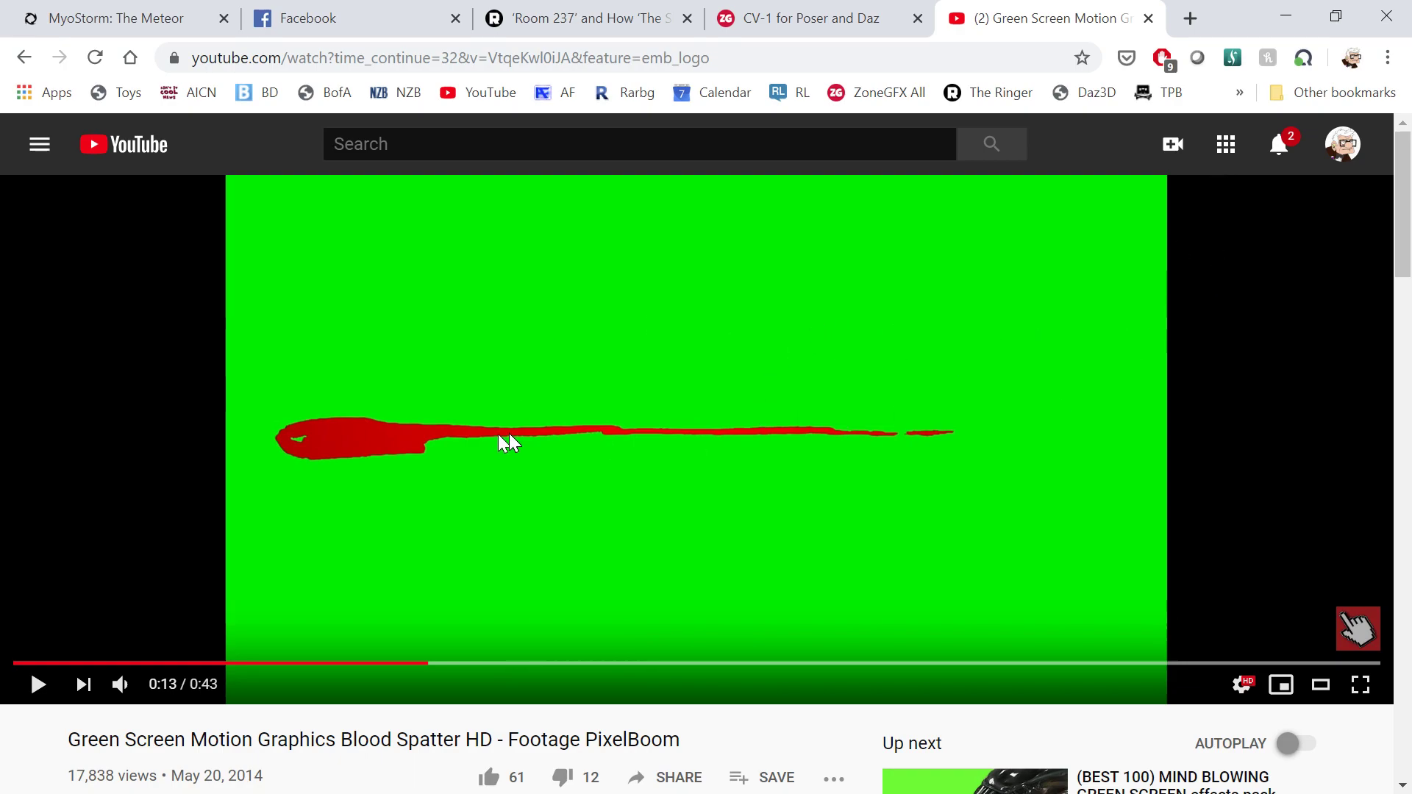
# Step: Switch from Chrome to Premiere Pro and hide the Wound.png track on V1
pyautogui.click(1280, 23)
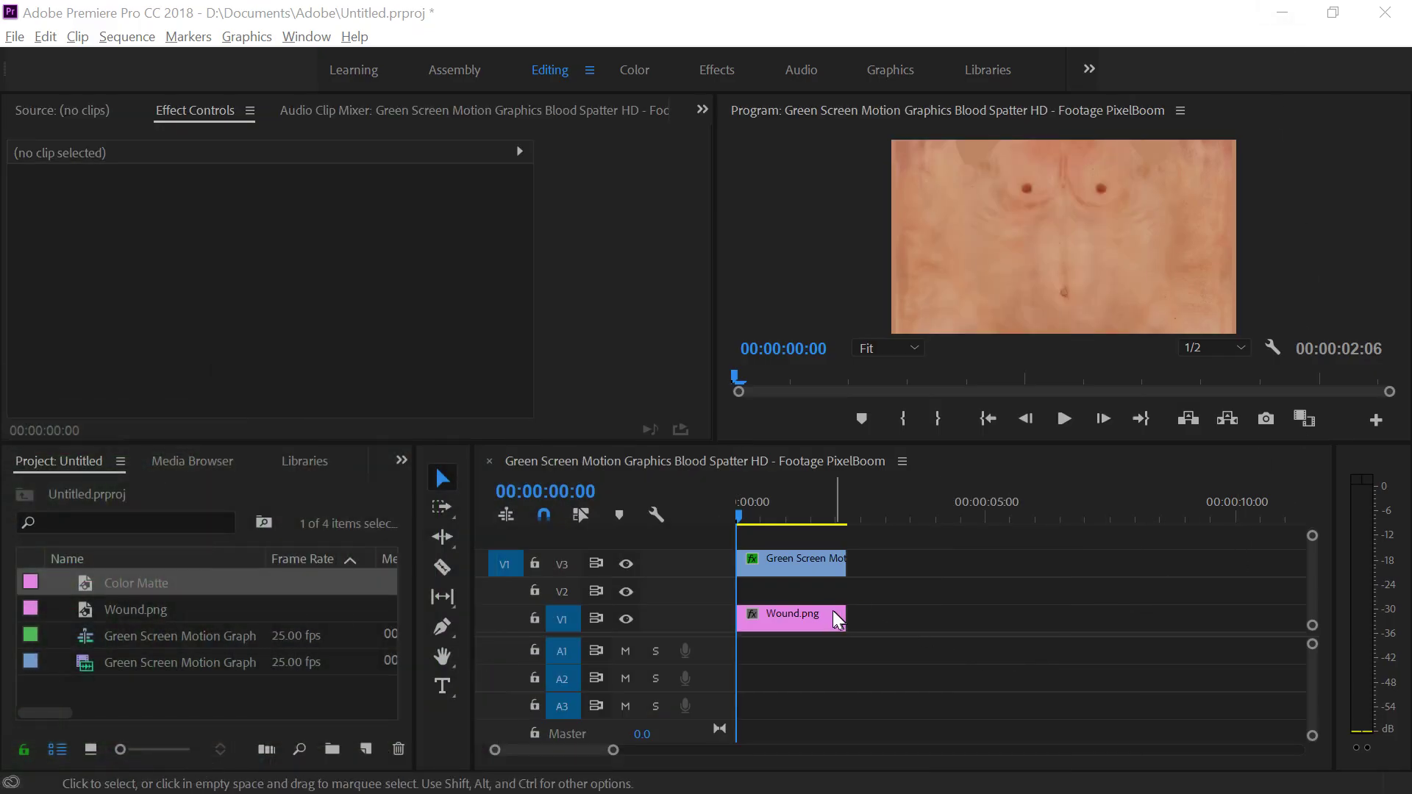
pyautogui.click(625, 619)
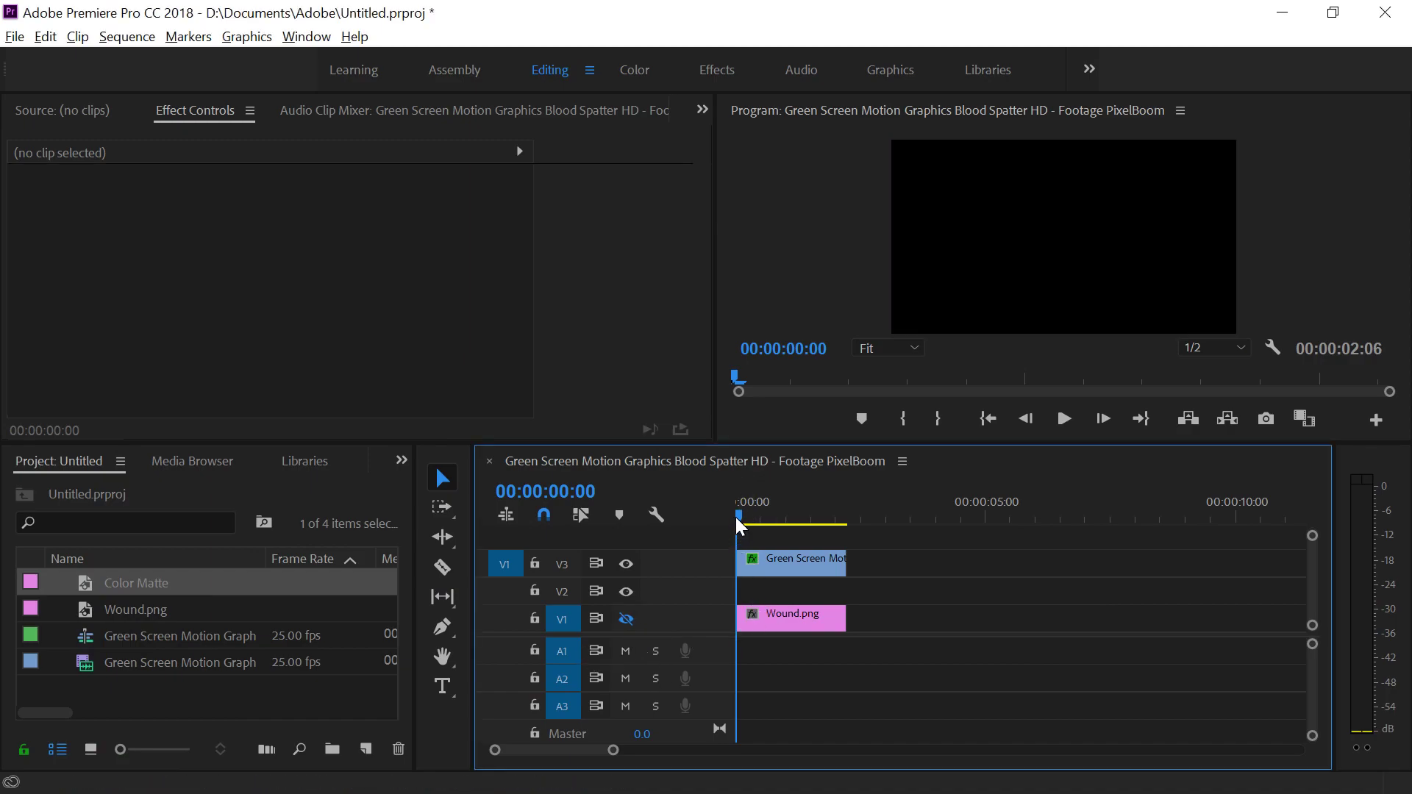
pyautogui.moveTo(737, 519)
pyautogui.mouseDown()
pyautogui.moveTo(796, 519)
pyautogui.moveTo(735, 524)
pyautogui.mouseUp()
# Step: Select the V3 blood spatter clip and show its Ultra Key settings while stepping through frames
pyautogui.click(791, 570)
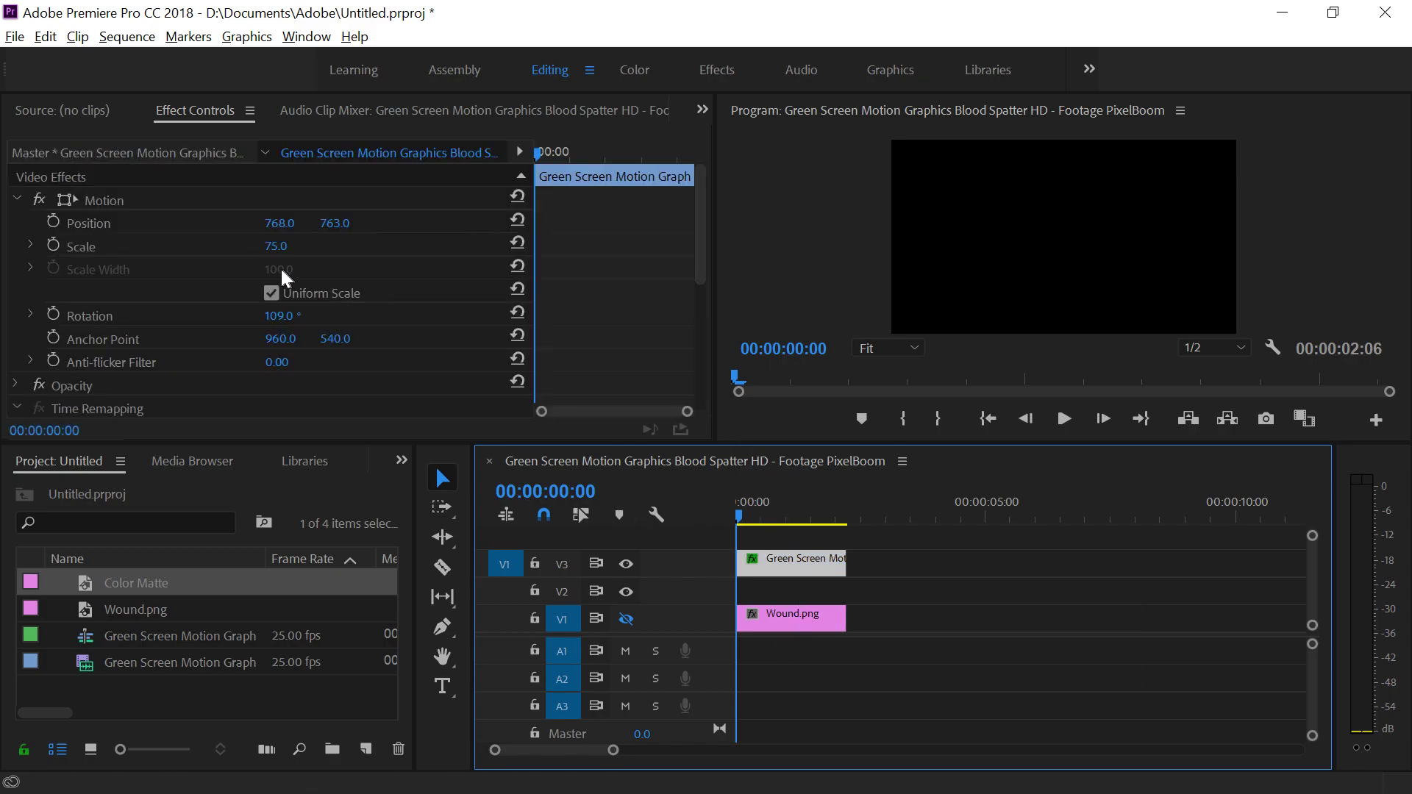
pyautogui.scroll(-4, 189, 378)
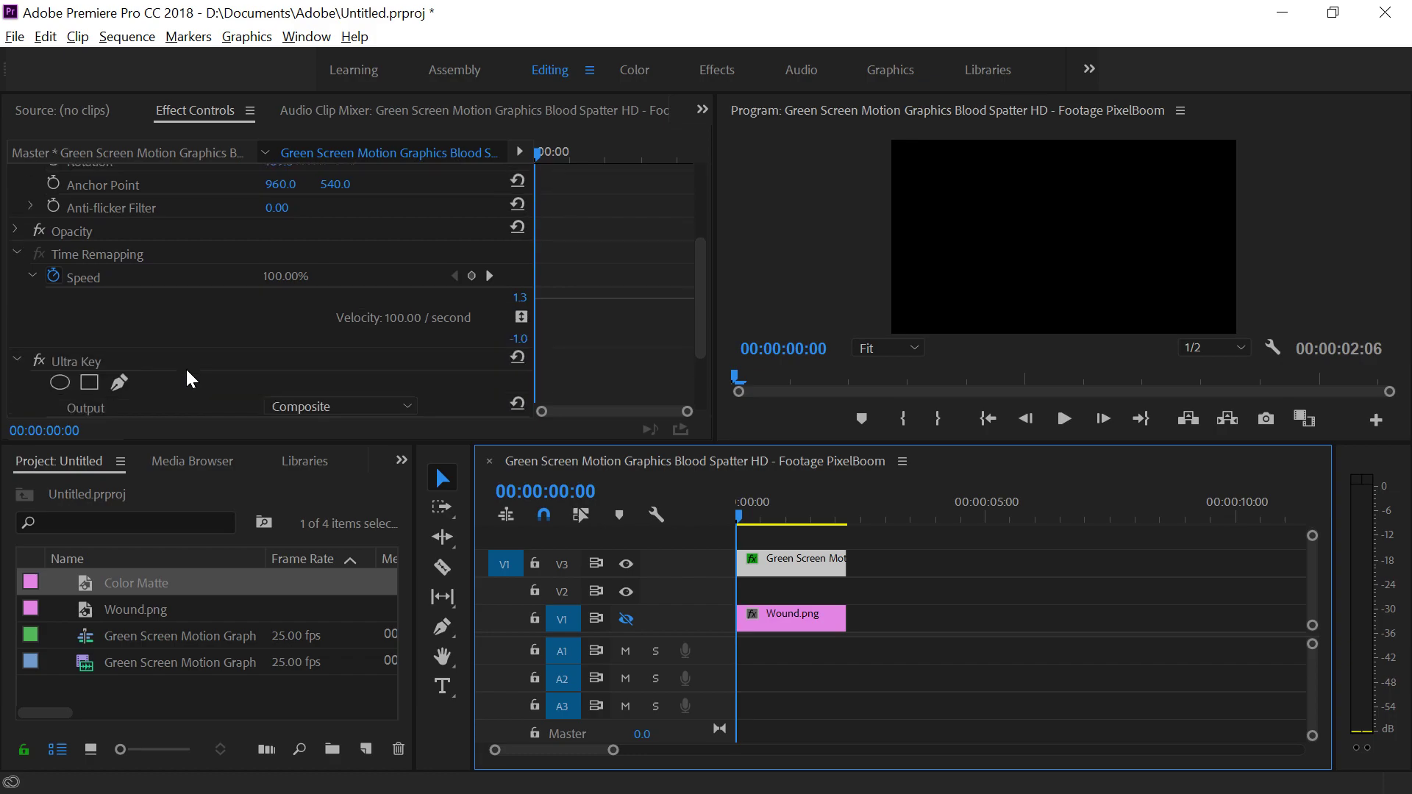
pyautogui.scroll(-5, 189, 378)
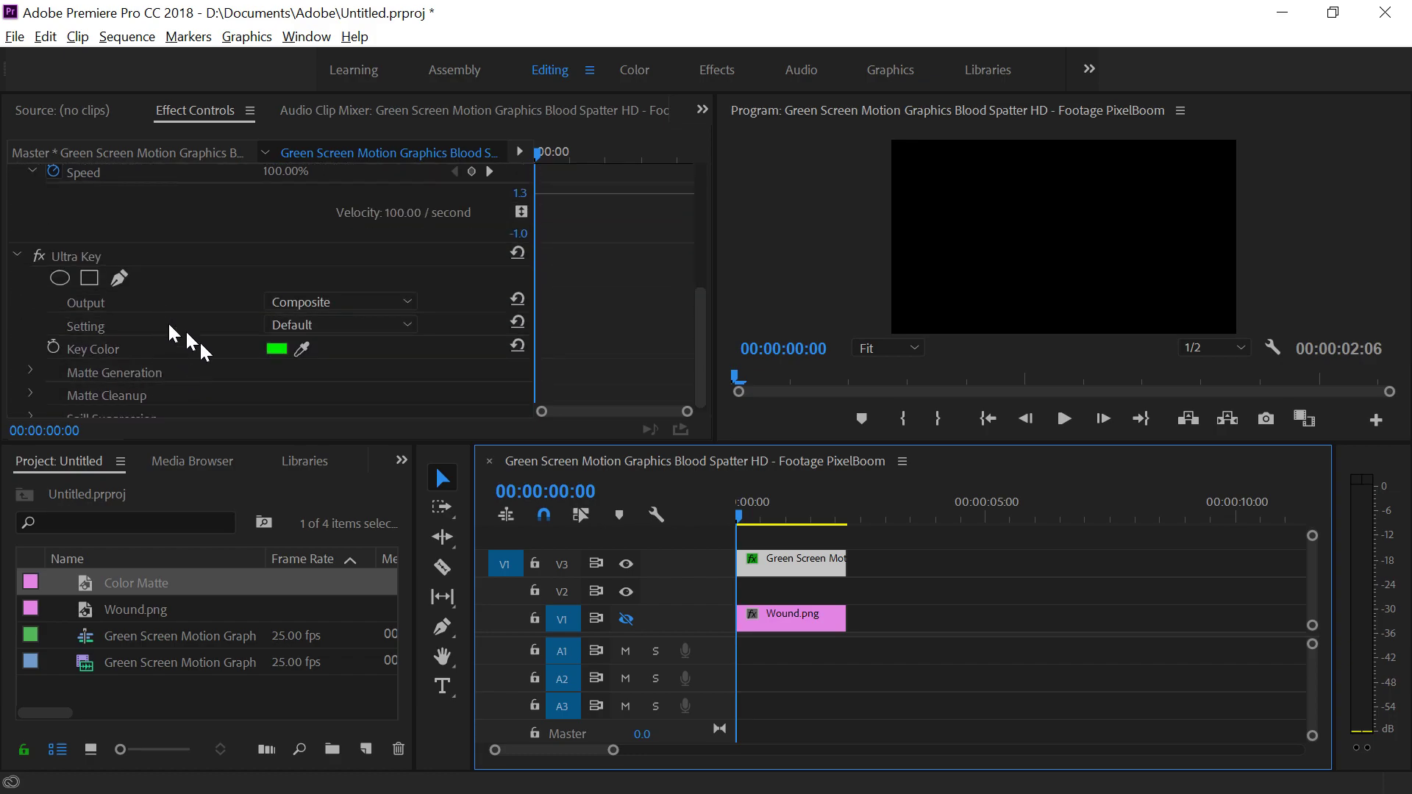
pyautogui.click(748, 519)
pyautogui.moveTo(750, 520)
pyautogui.mouseDown()
pyautogui.moveTo(810, 522)
pyautogui.moveTo(741, 525)
pyautogui.mouseUp()
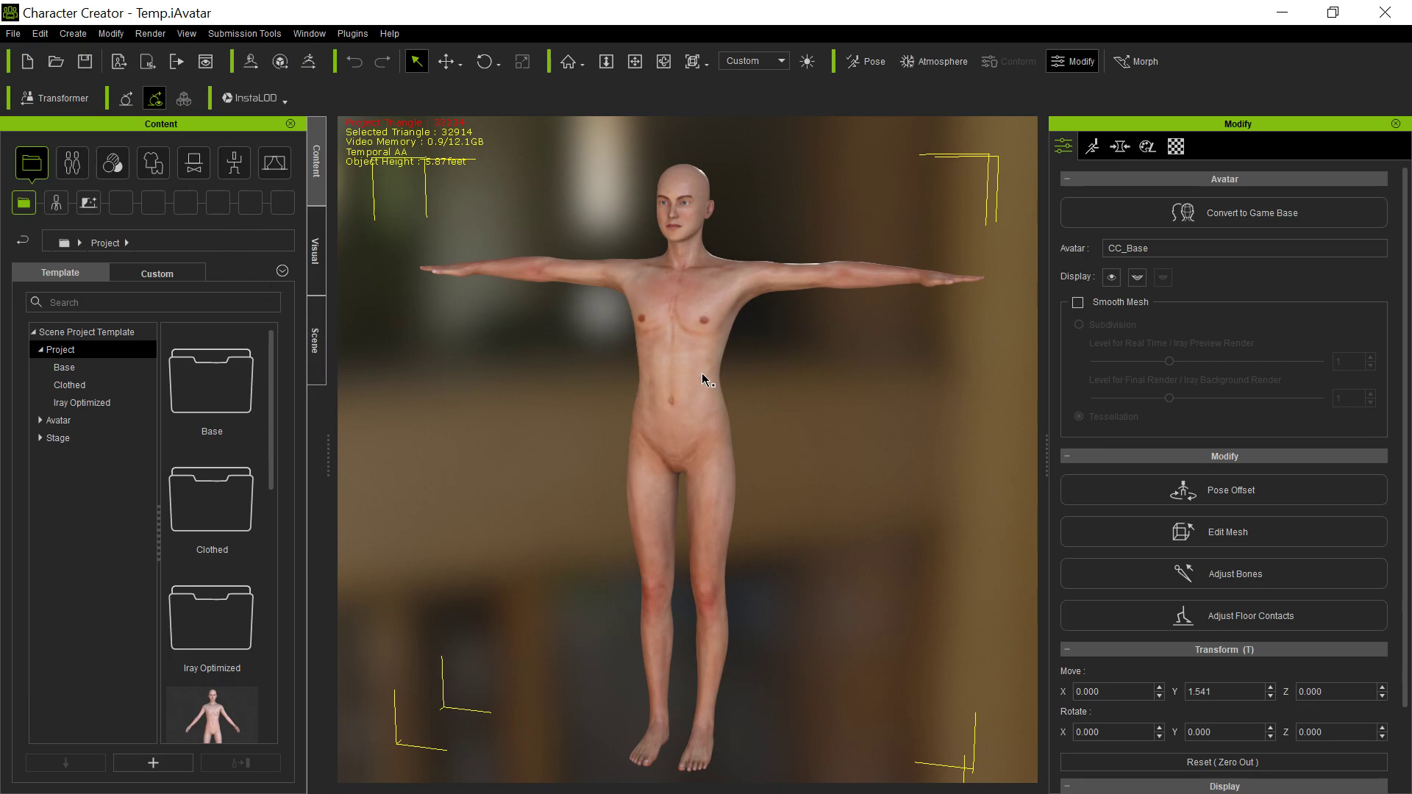
# Step: Switch to the Move tool and select the CC_Base_Body Std_Skin_Body material in the Material tab
pyautogui.press('w')
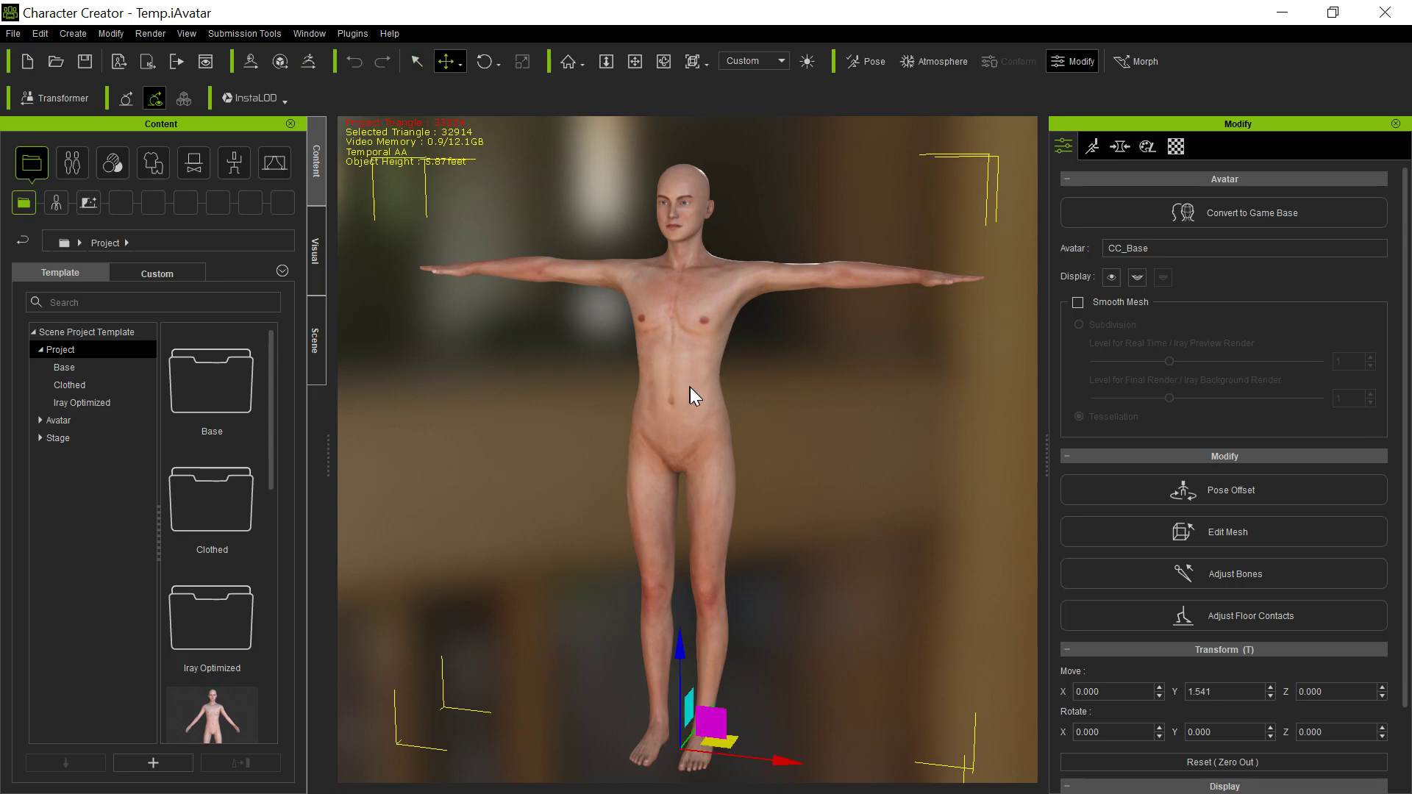
pyautogui.click(1175, 147)
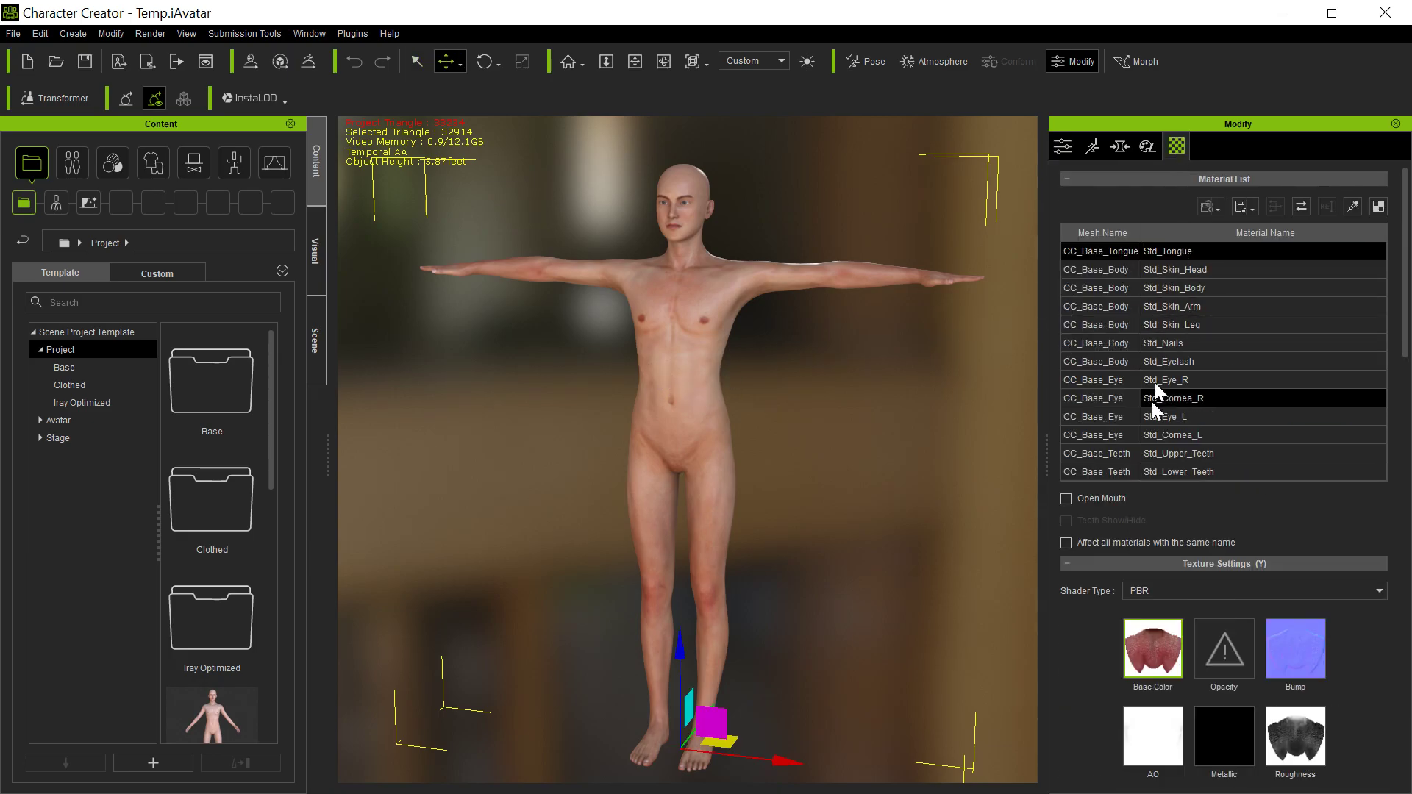
pyautogui.click(1095, 285)
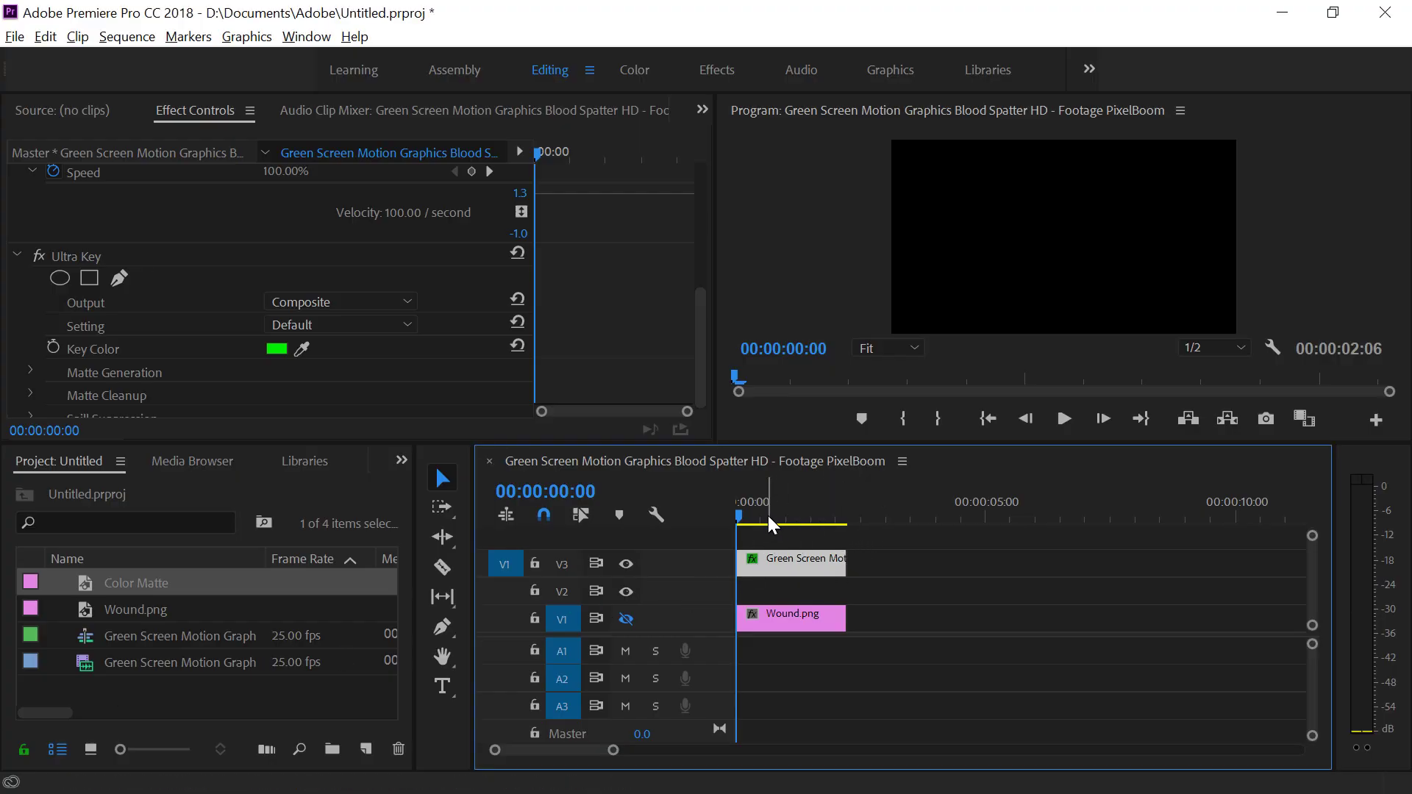
# Step: Show the Wound.png track again and move to frame 00:00:00:20
pyautogui.moveTo(760, 511)
pyautogui.mouseDown()
pyautogui.moveTo(794, 515)
pyautogui.moveTo(738, 517)
pyautogui.mouseUp()
pyautogui.click(626, 618)
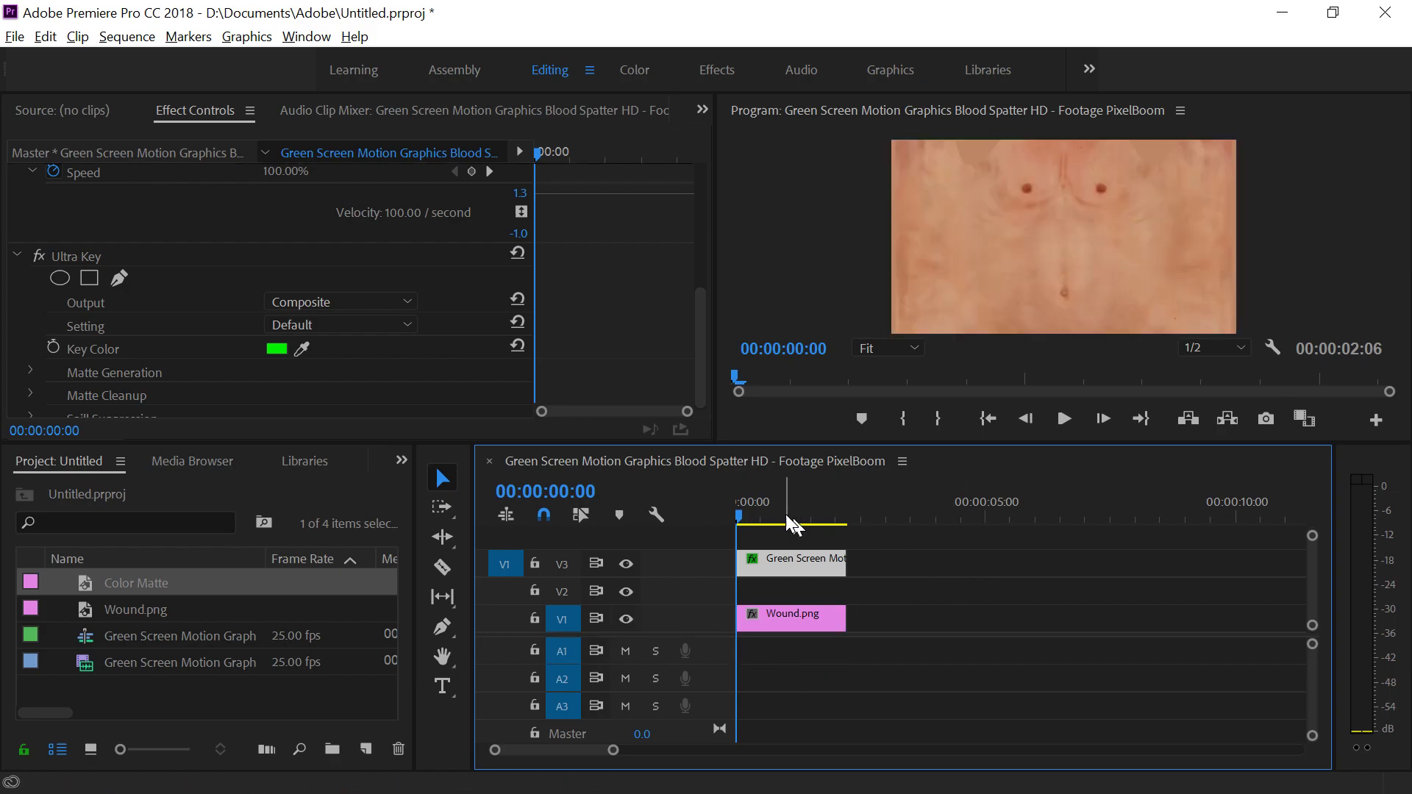
pyautogui.moveTo(733, 526); pyautogui.dragTo(778, 525)
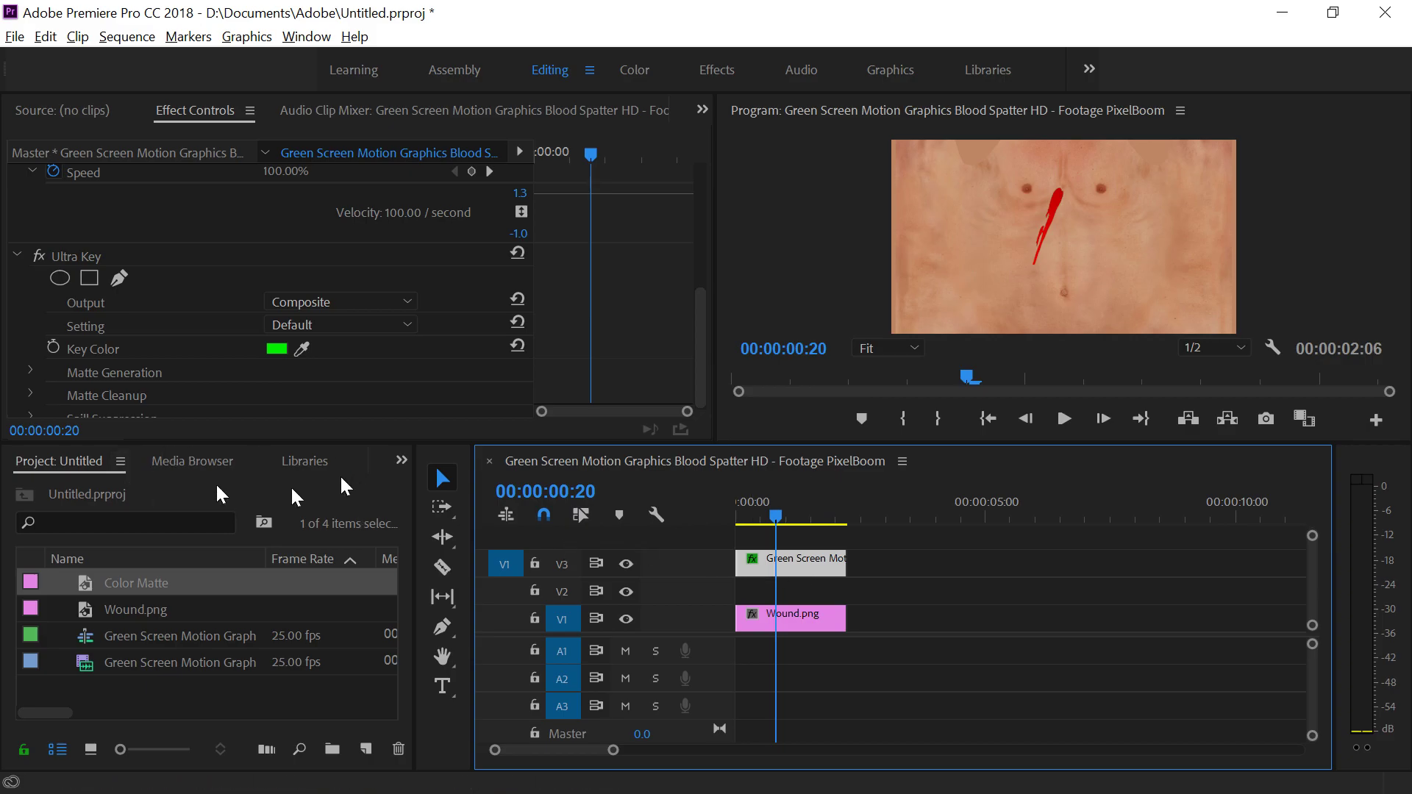
# Step: Set the spatter clip's Motion Position to 668, 874 and return toward the sequence start
pyautogui.scroll(5, 173, 309)
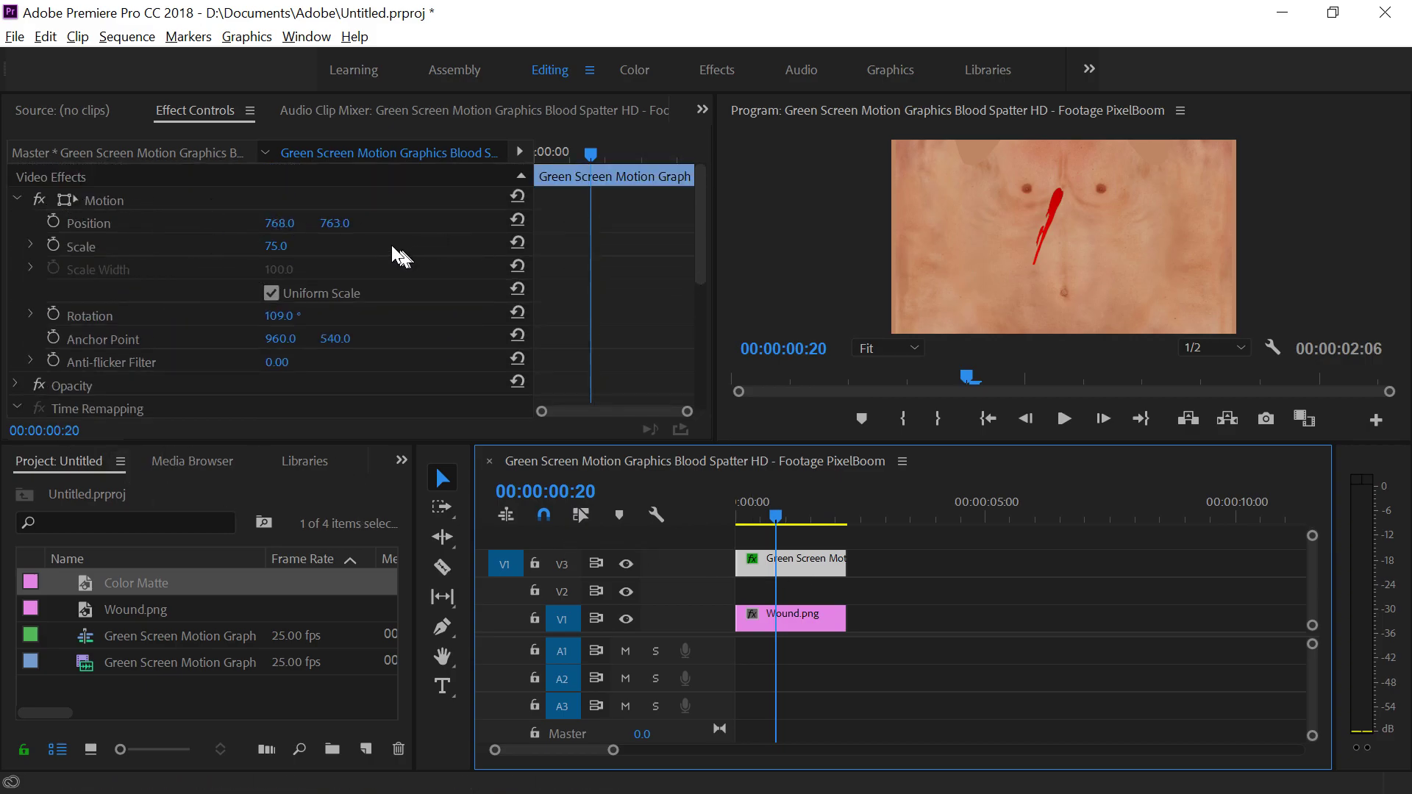
pyautogui.moveTo(335, 223); pyautogui.dragTo(206, 223)
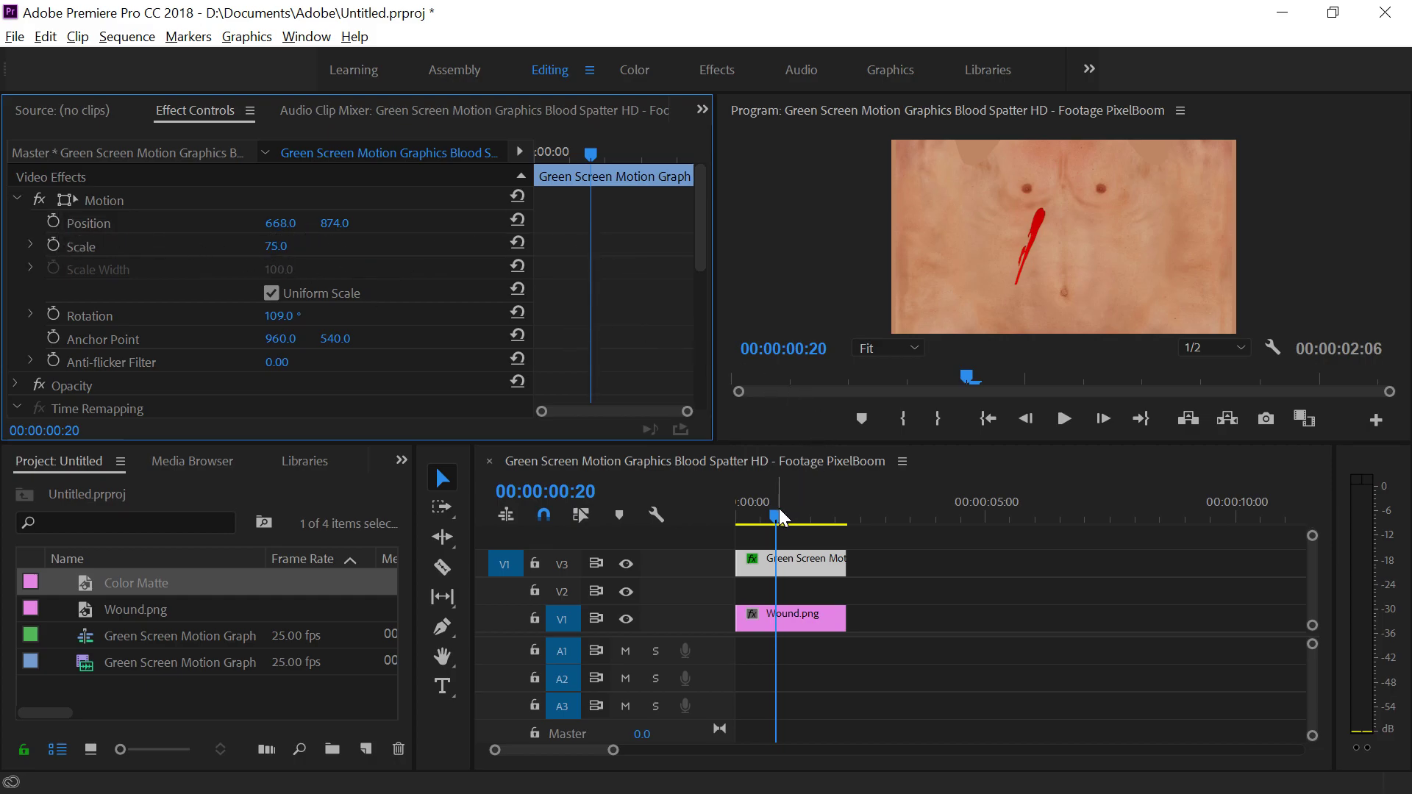
pyautogui.moveTo(778, 520); pyautogui.dragTo(711, 518)
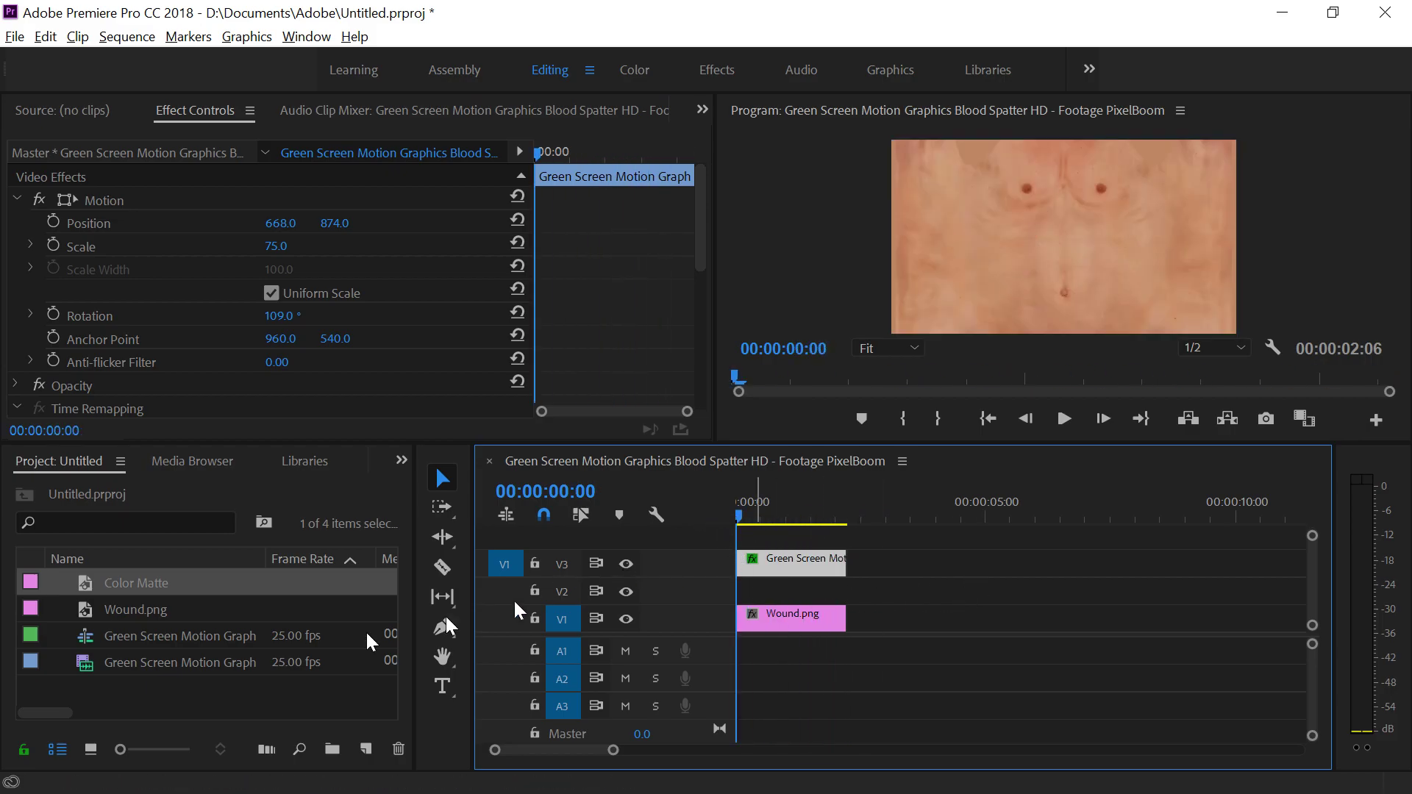
# Step: Add a white Color Matte on V2, trimmed to the spatter clip's end, and preview it
pyautogui.moveTo(151, 583); pyautogui.dragTo(735, 592)
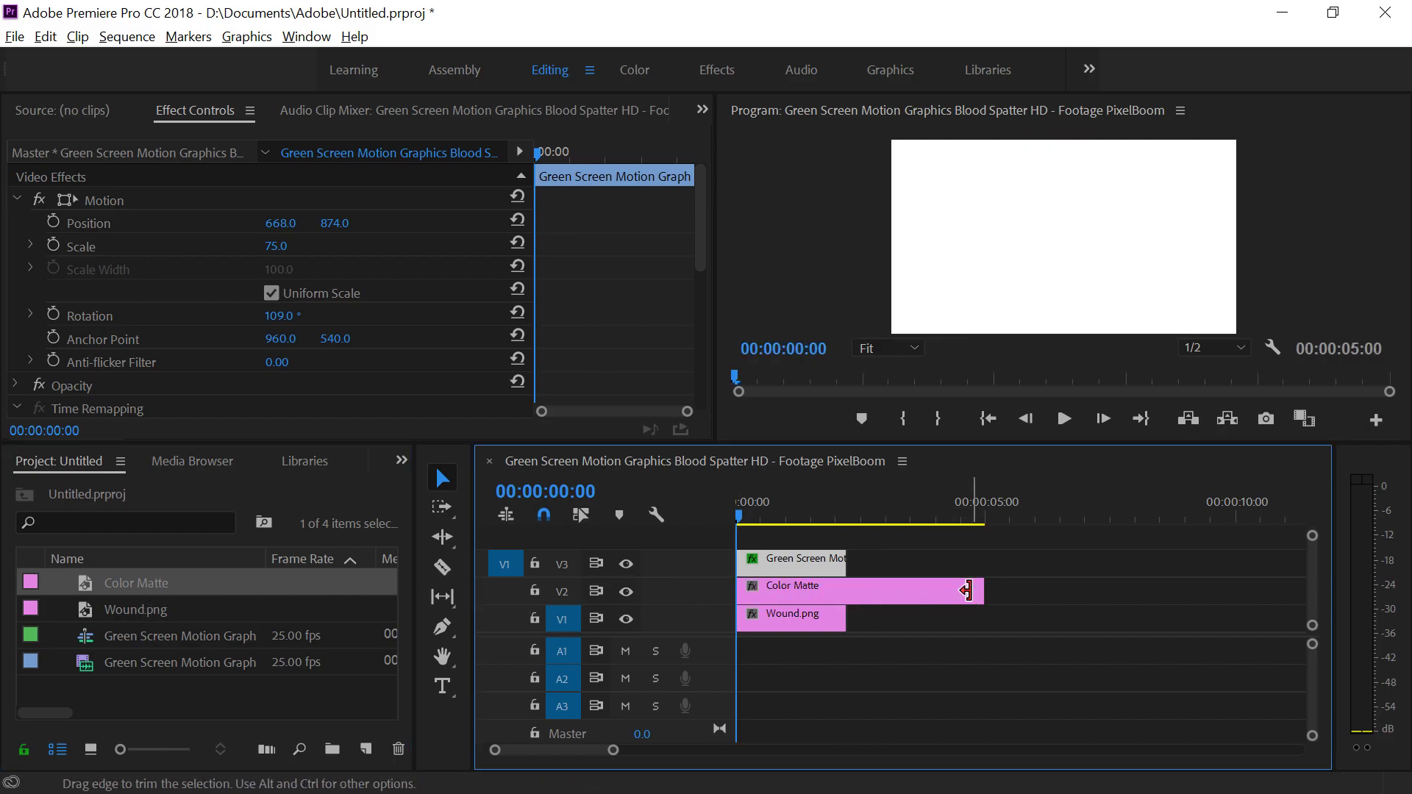
pyautogui.moveTo(966, 591); pyautogui.dragTo(845, 588)
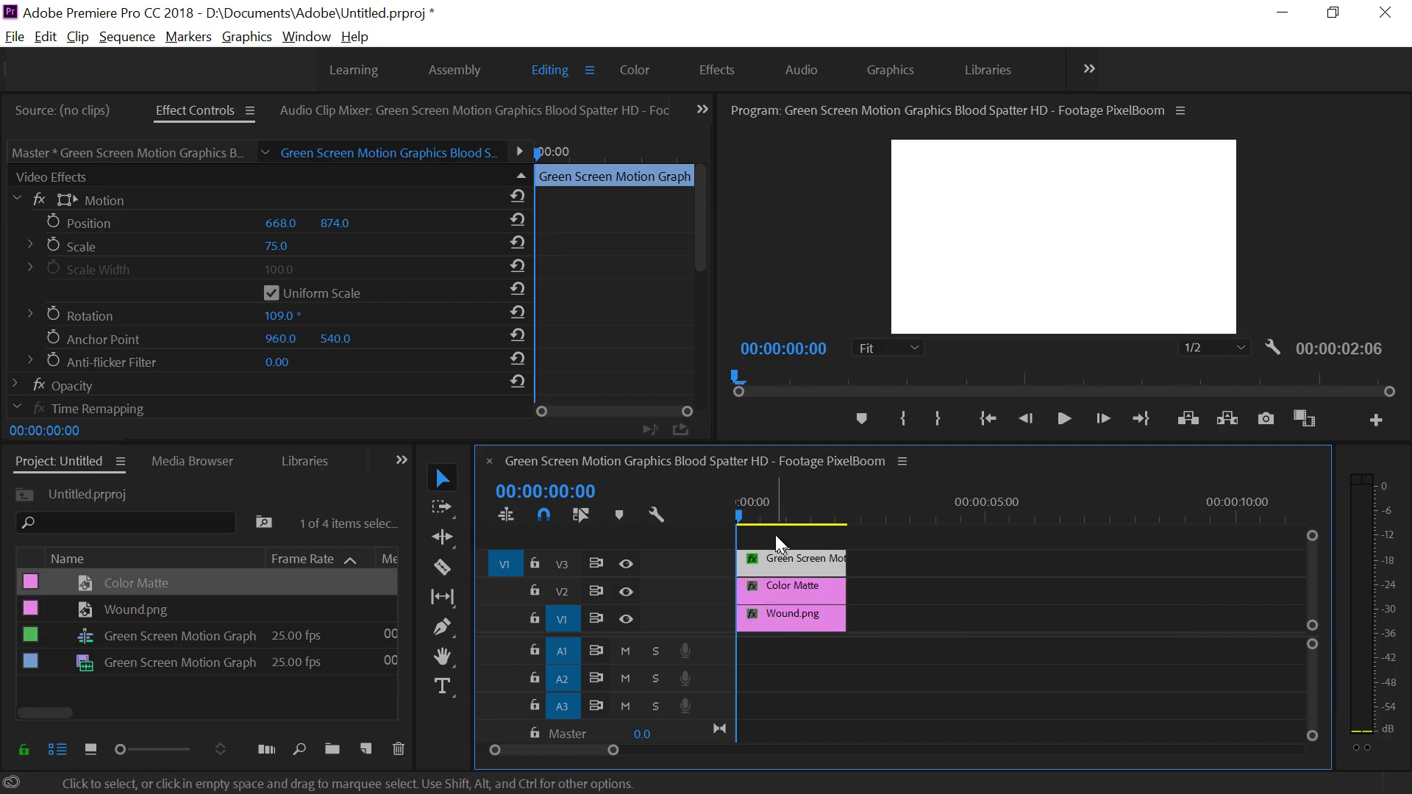
pyautogui.moveTo(746, 524); pyautogui.dragTo(694, 542)
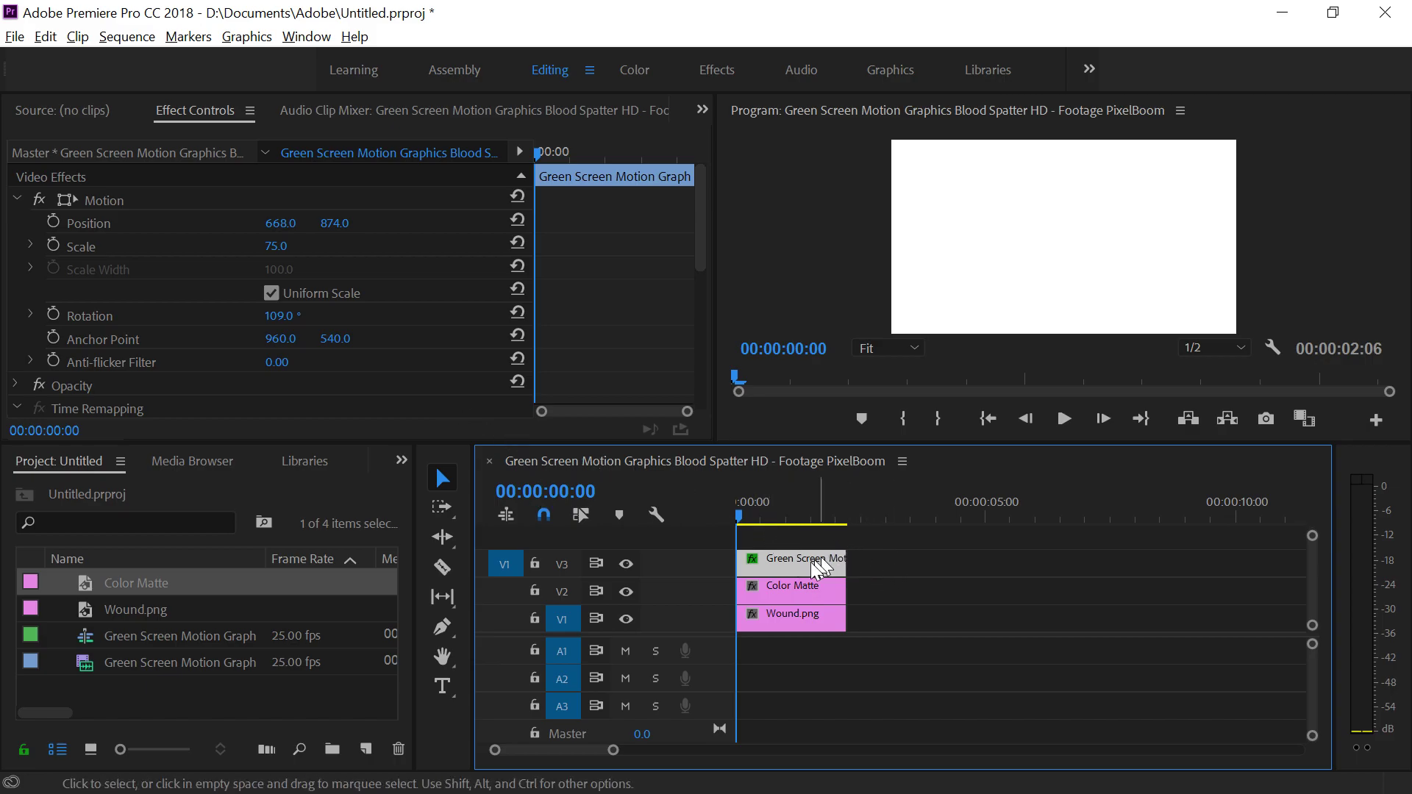
pyautogui.click(770, 518)
pyautogui.moveTo(777, 523); pyautogui.dragTo(791, 519)
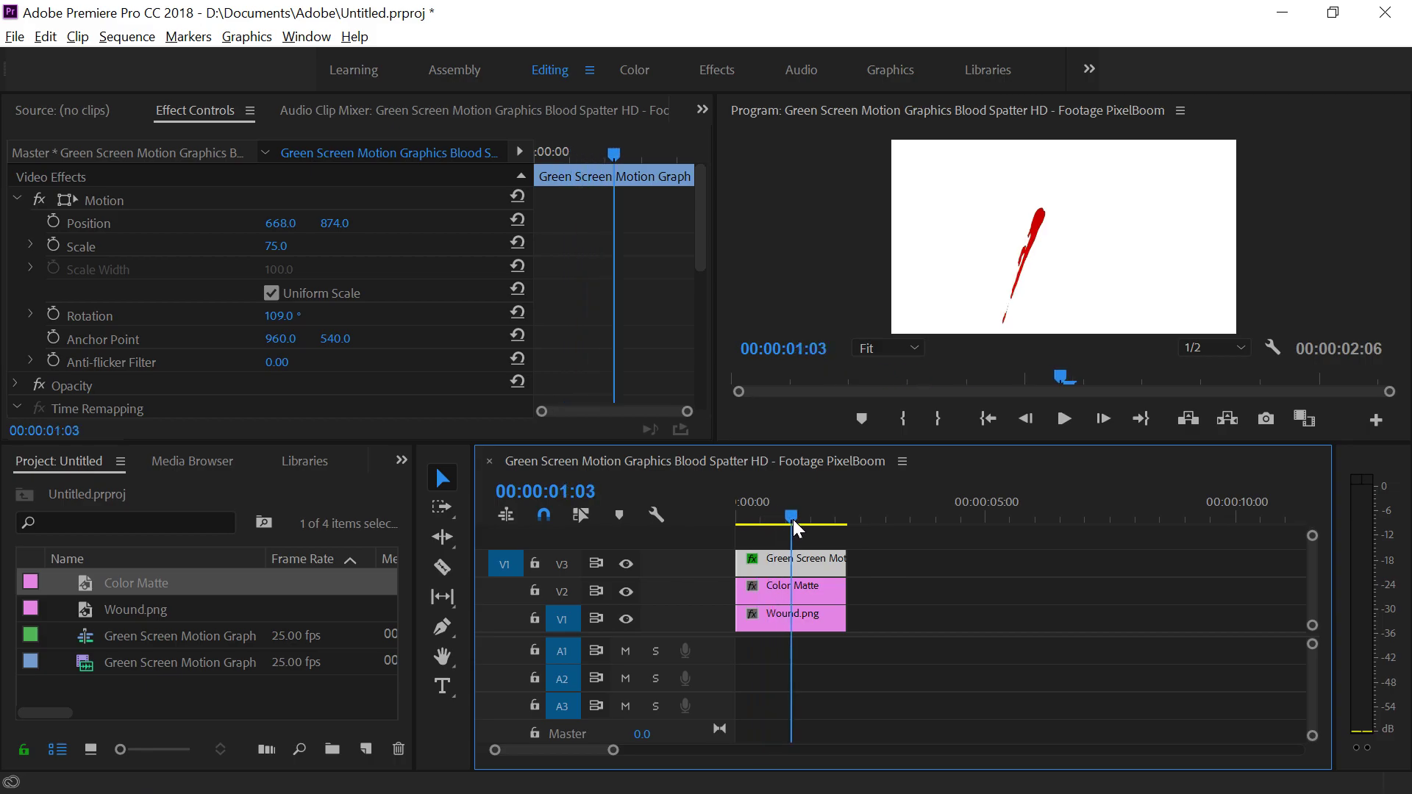
pyautogui.rightClick(765, 570)
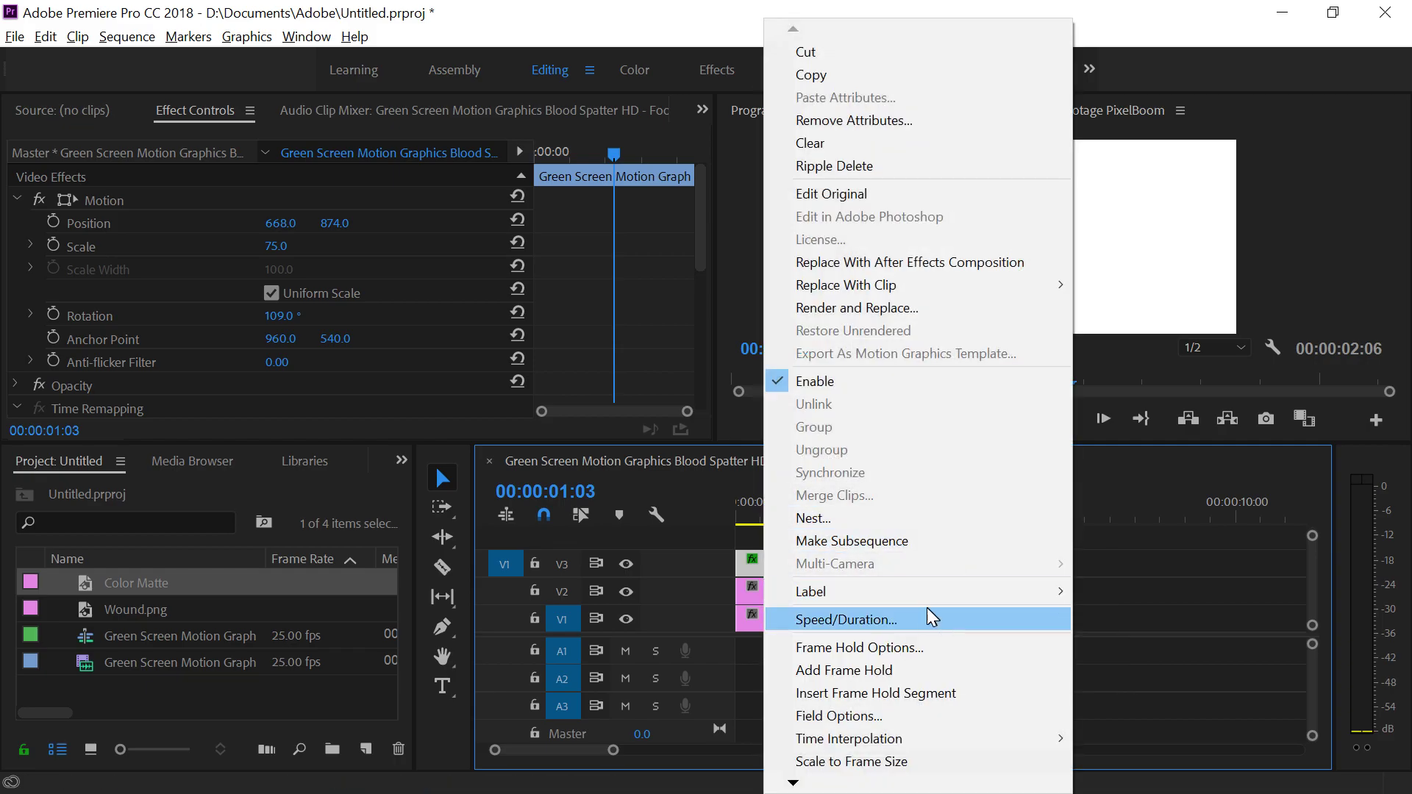
pyautogui.click(920, 627)
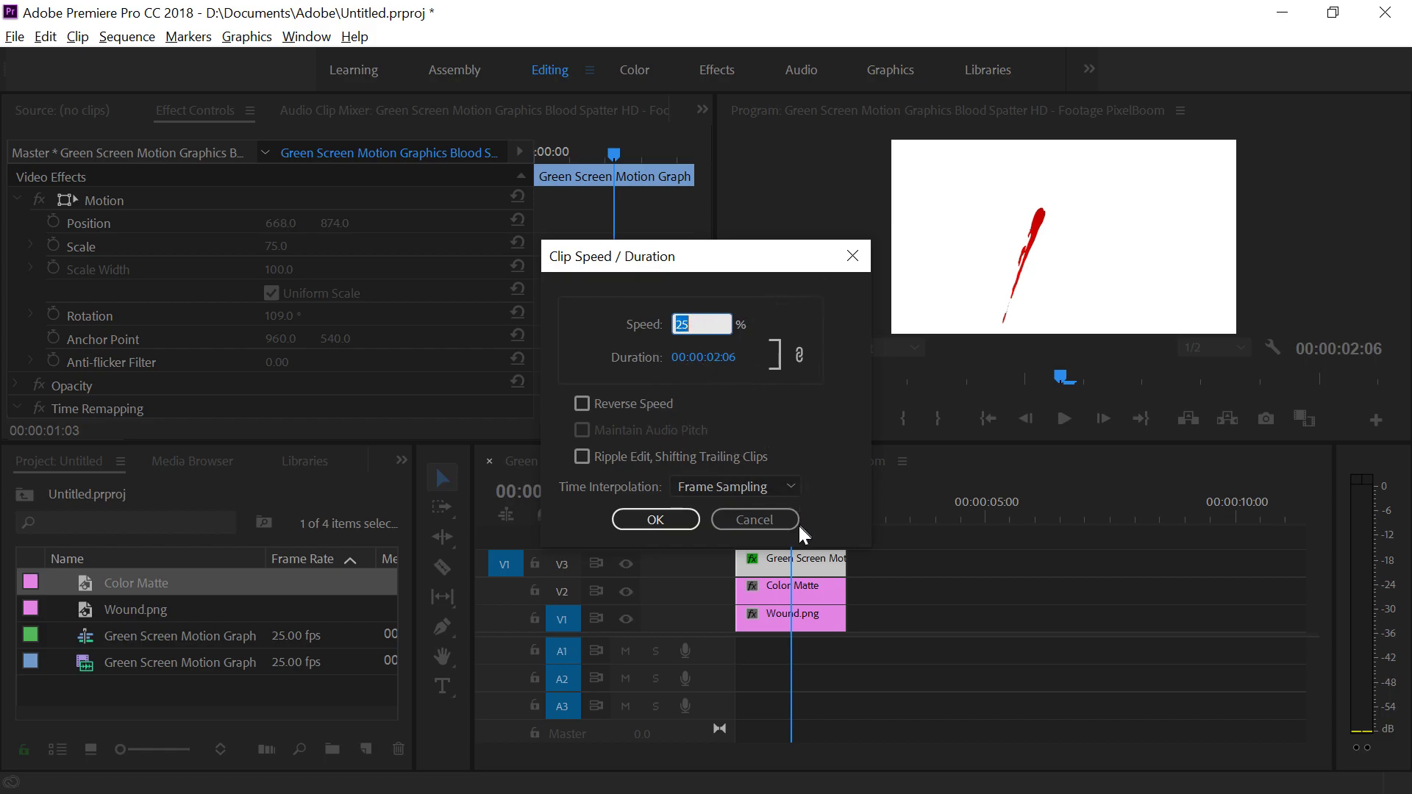
pyautogui.click(852, 256)
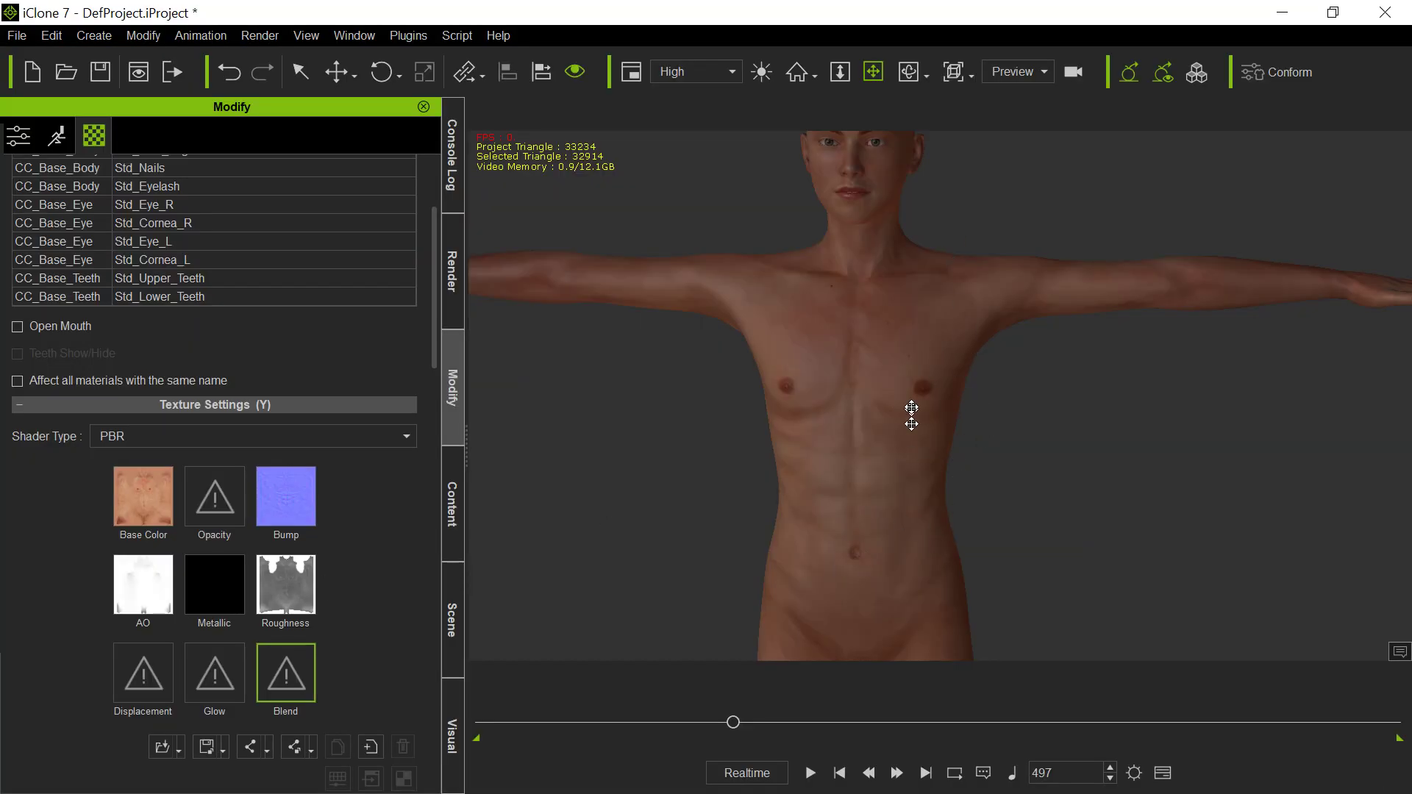
# Step: Rewind the iClone animation to frame 1 and scroll the Modify panel to Texture Settings
pyautogui.moveTo(733, 722); pyautogui.dragTo(450, 734)
pyautogui.scroll(2, 337, 395)
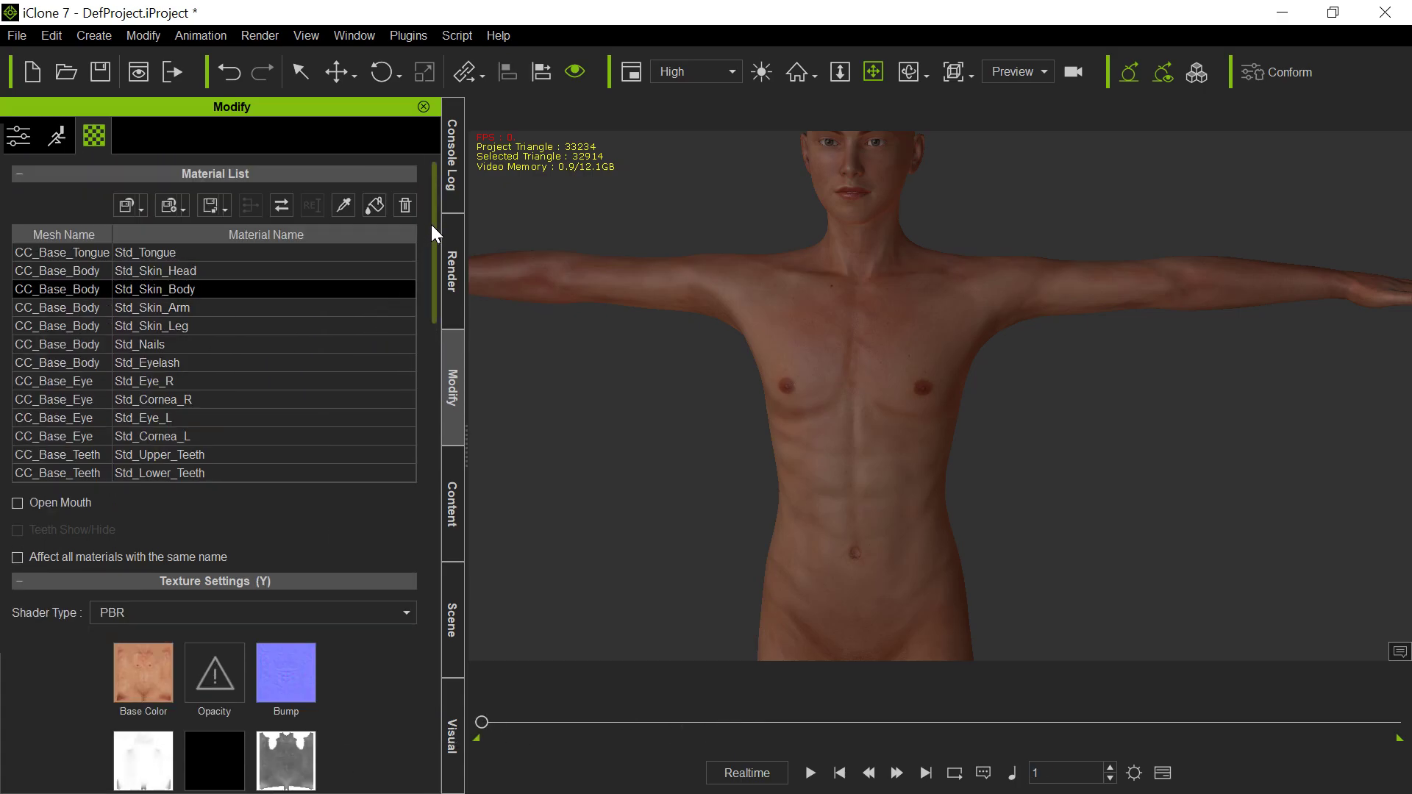
pyautogui.moveTo(433, 231); pyautogui.dragTo(425, 333)
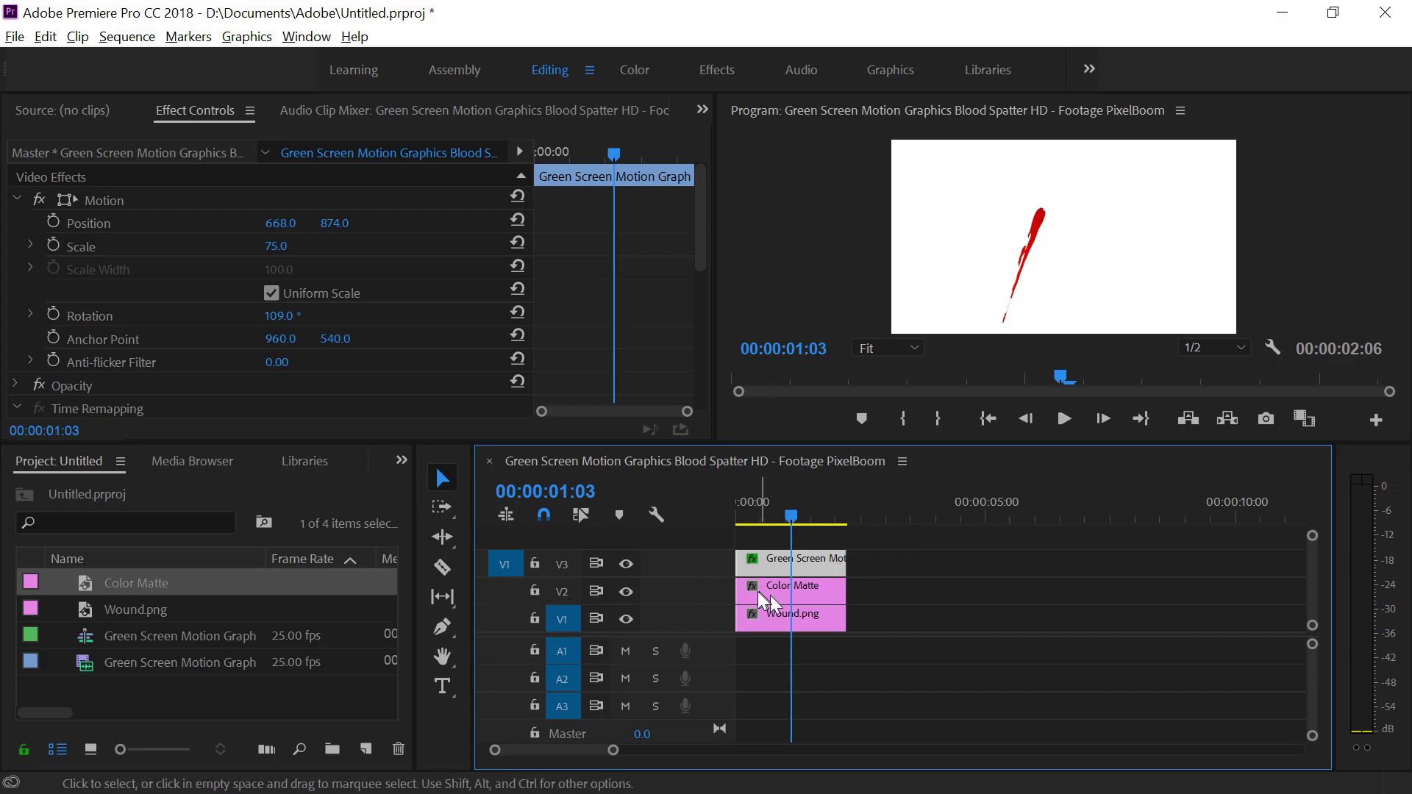
# Step: Hide the V2 Color Matte track and scrub forward to preview the splatter over the skin
pyautogui.click(627, 591)
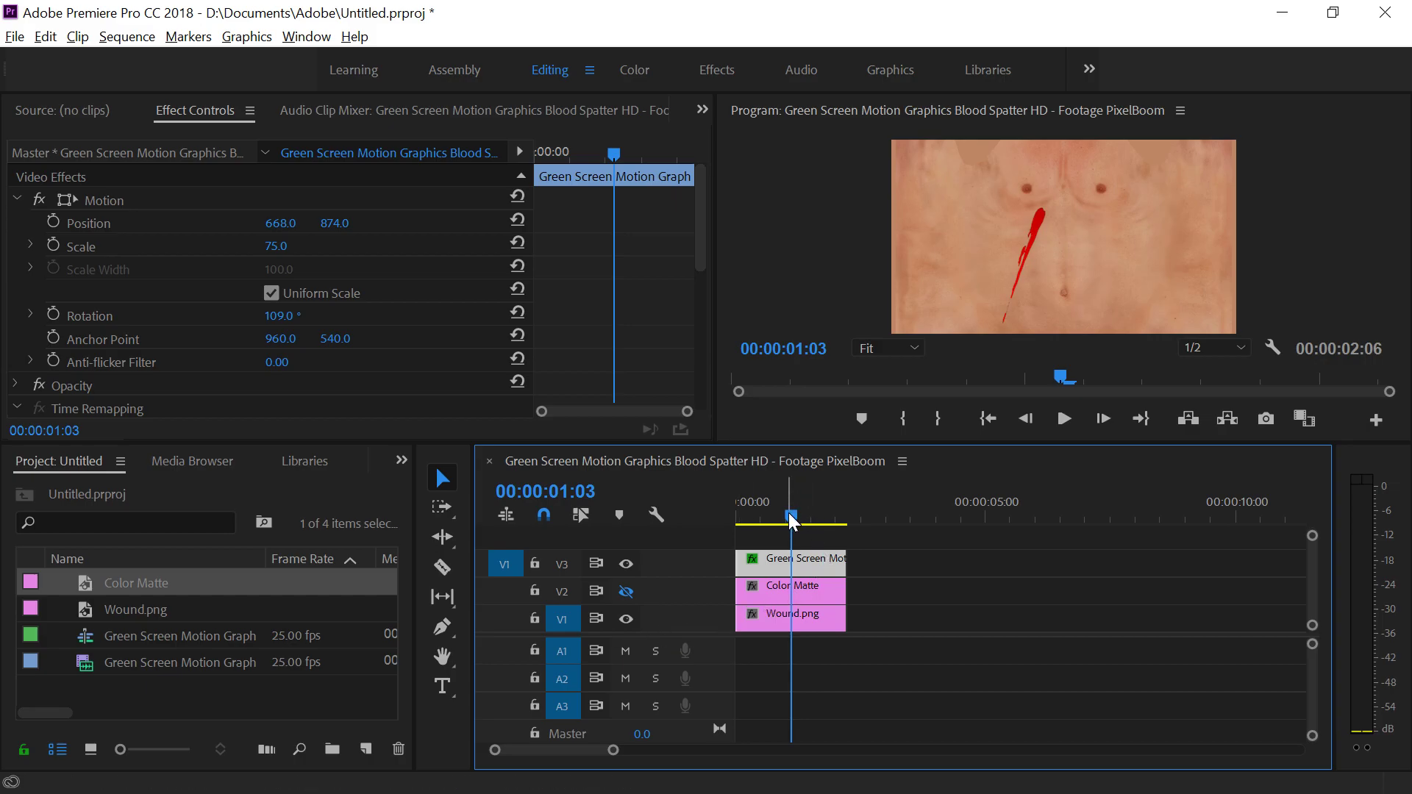
pyautogui.moveTo(791, 517); pyautogui.dragTo(735, 517)
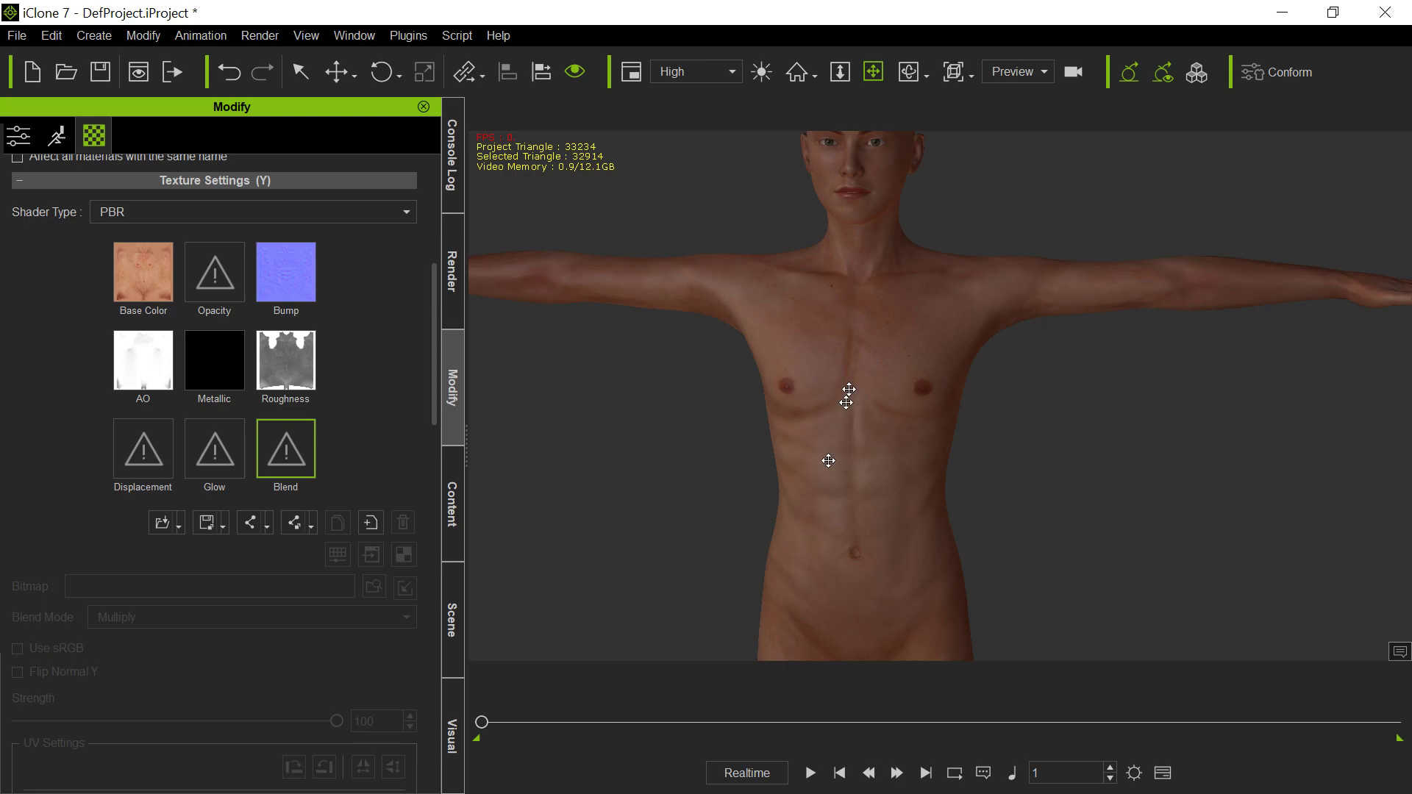
# Step: Load BloodSplat01.wmv from Exports into the Blend channel and scrub to frame 221 to see the streak
pyautogui.doubleClick(300, 448)
pyautogui.scroll(-4, 392, 375)
pyautogui.scroll(-3, 392, 375)
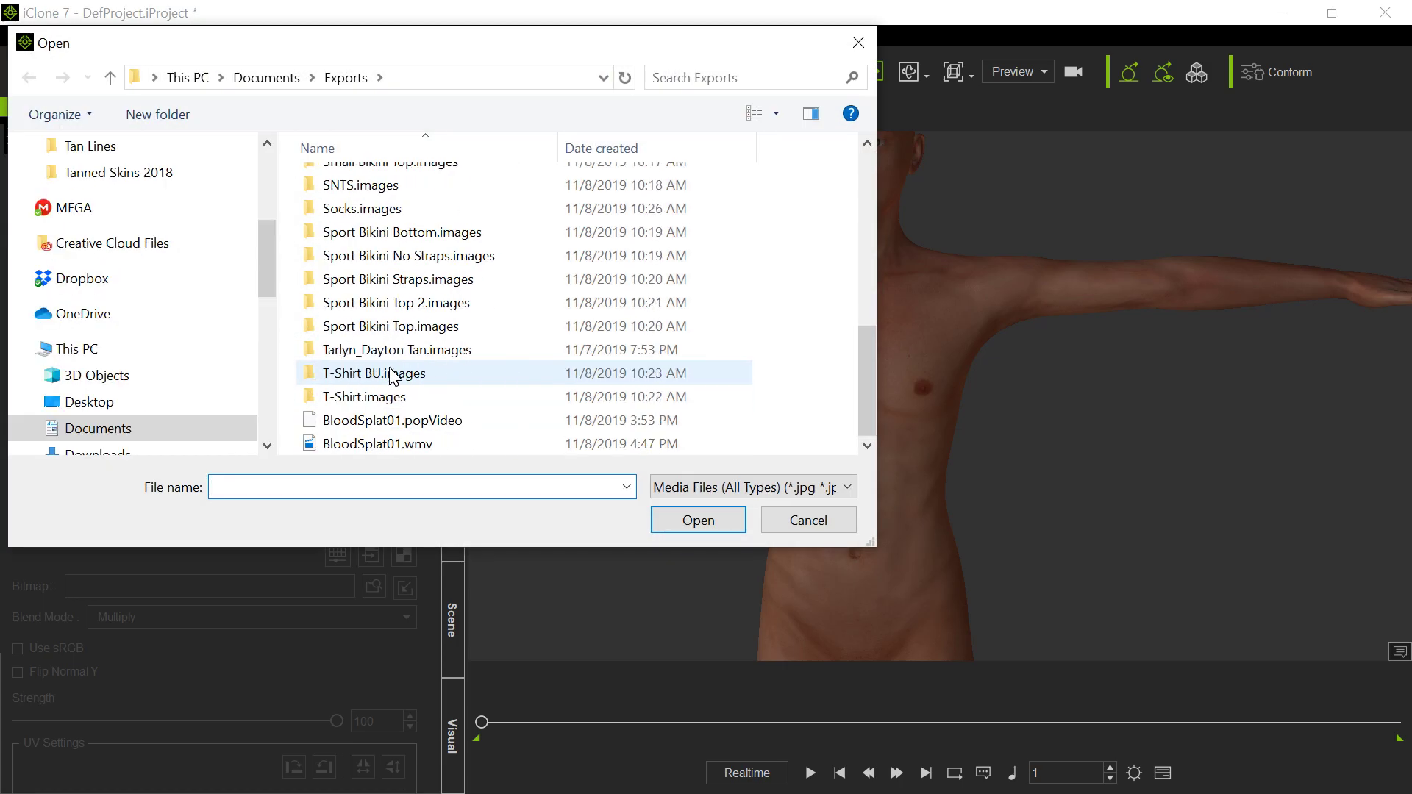
pyautogui.click(397, 443)
pyautogui.doubleClick(397, 444)
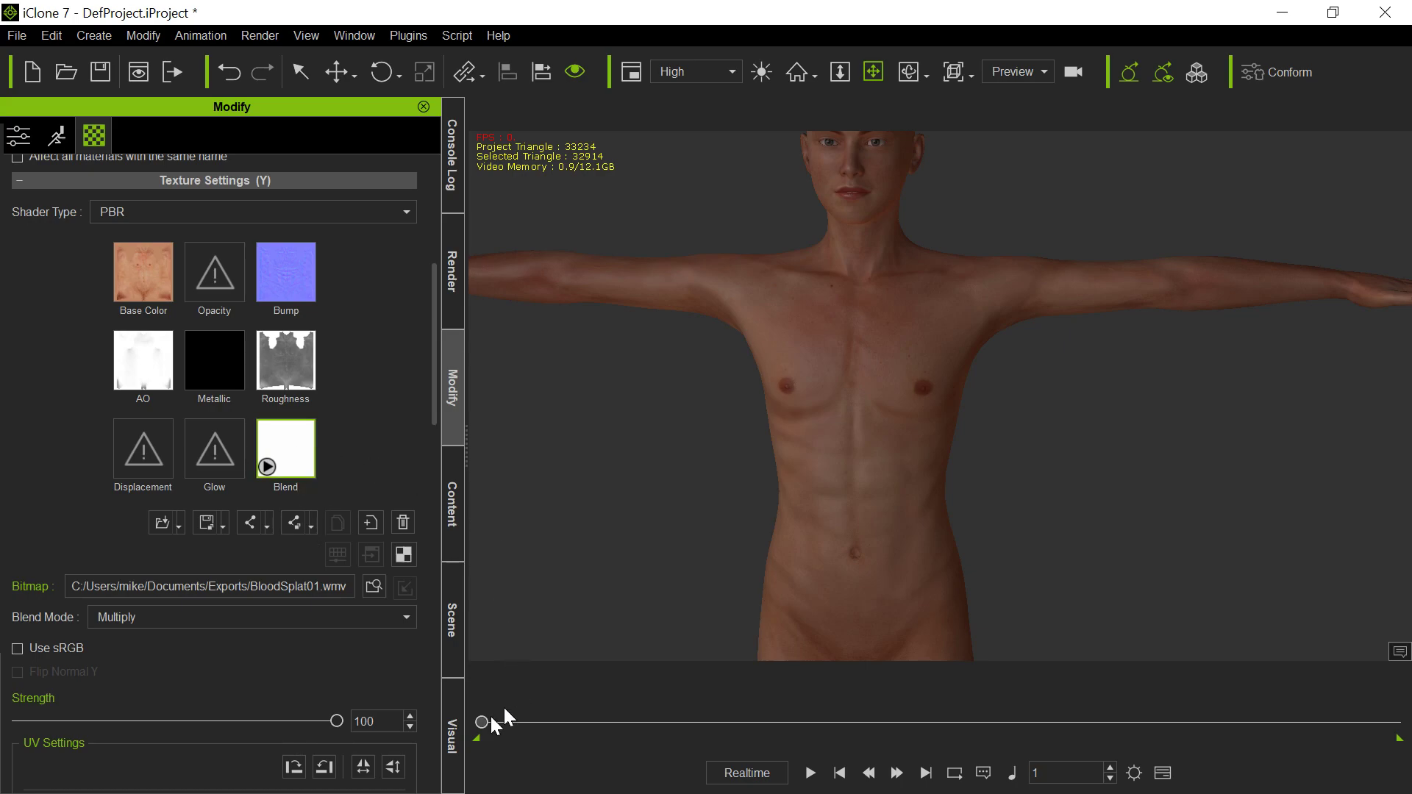
pyautogui.moveTo(482, 724); pyautogui.dragTo(592, 722)
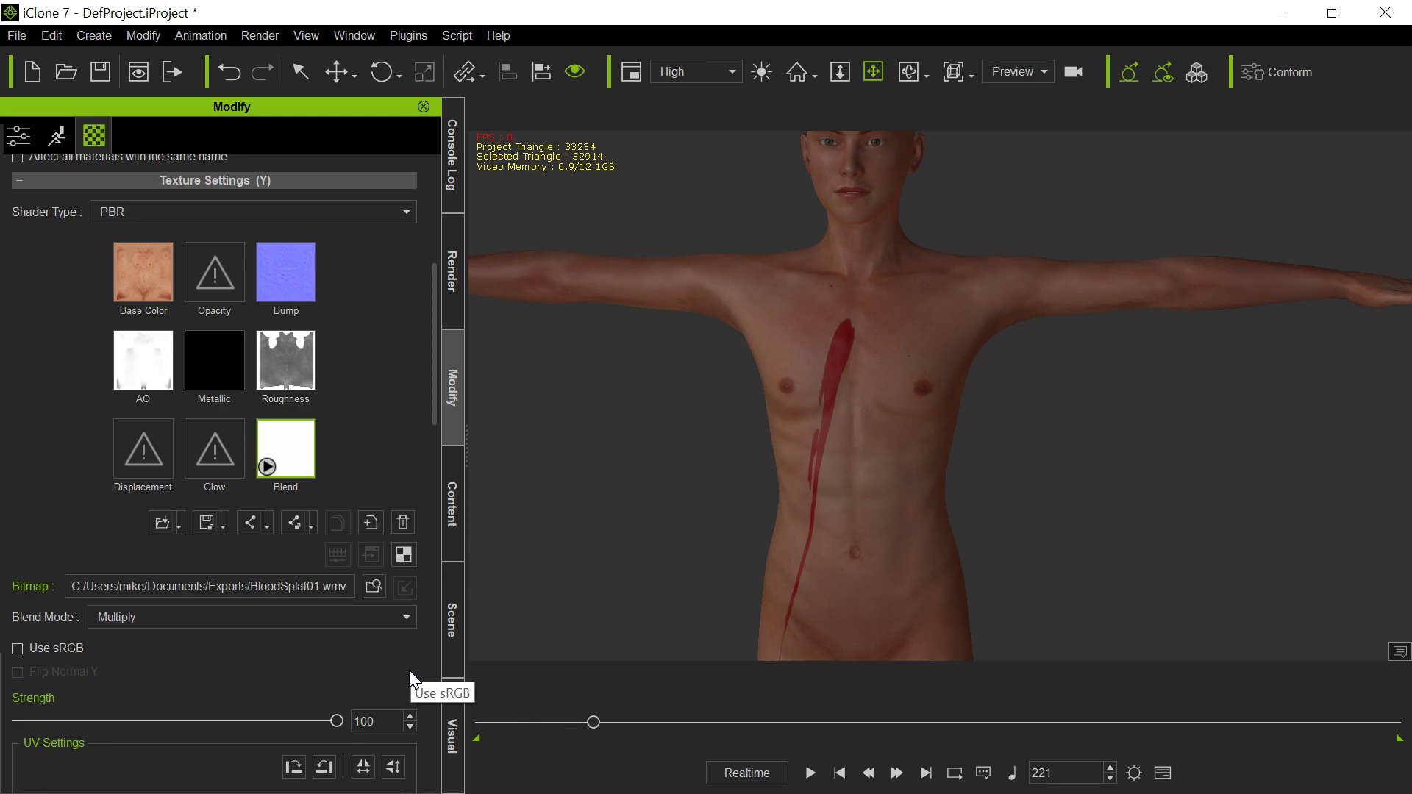
pyautogui.scroll(-2, 409, 669)
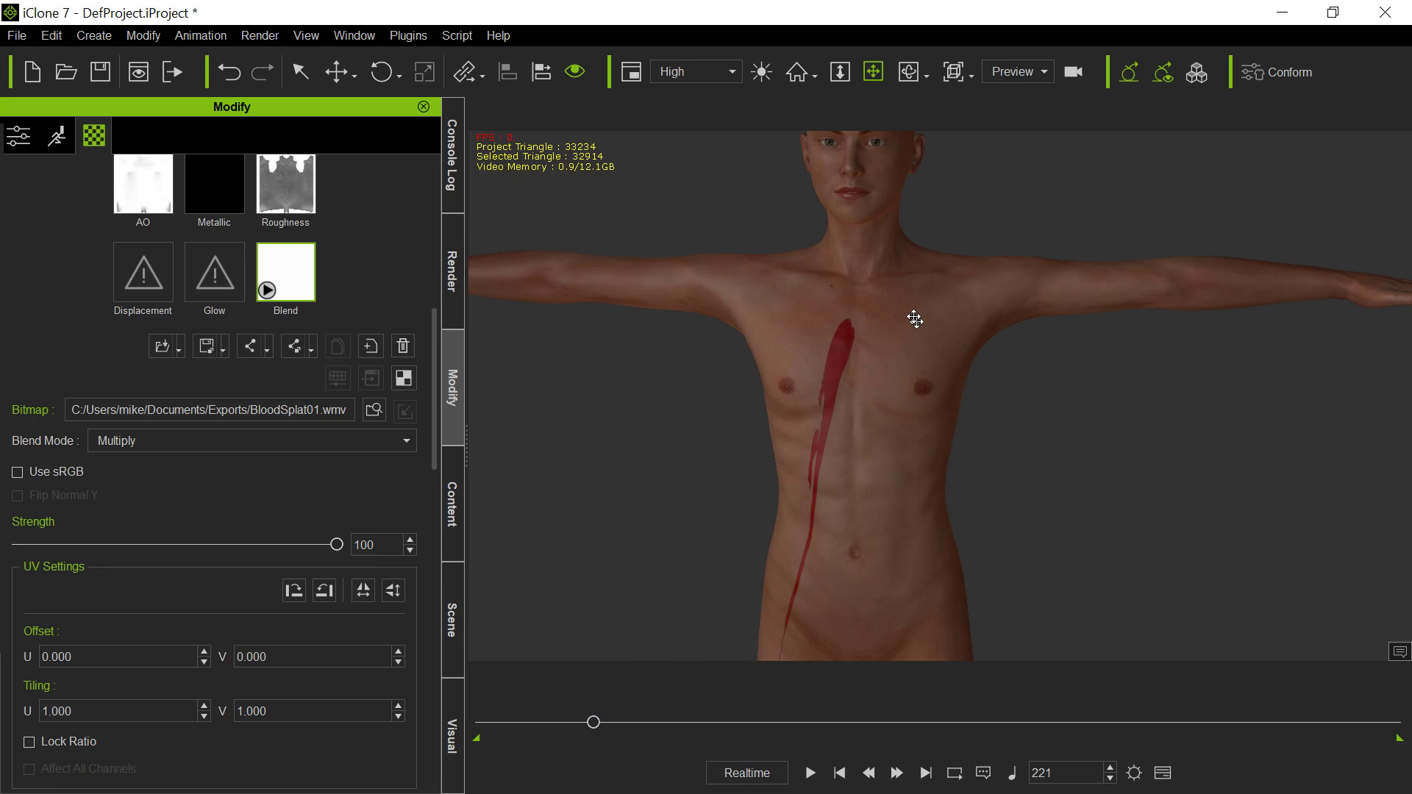
pyautogui.moveTo(593, 724)
pyautogui.mouseDown()
pyautogui.moveTo(659, 713)
pyautogui.moveTo(452, 725)
pyautogui.mouseUp()
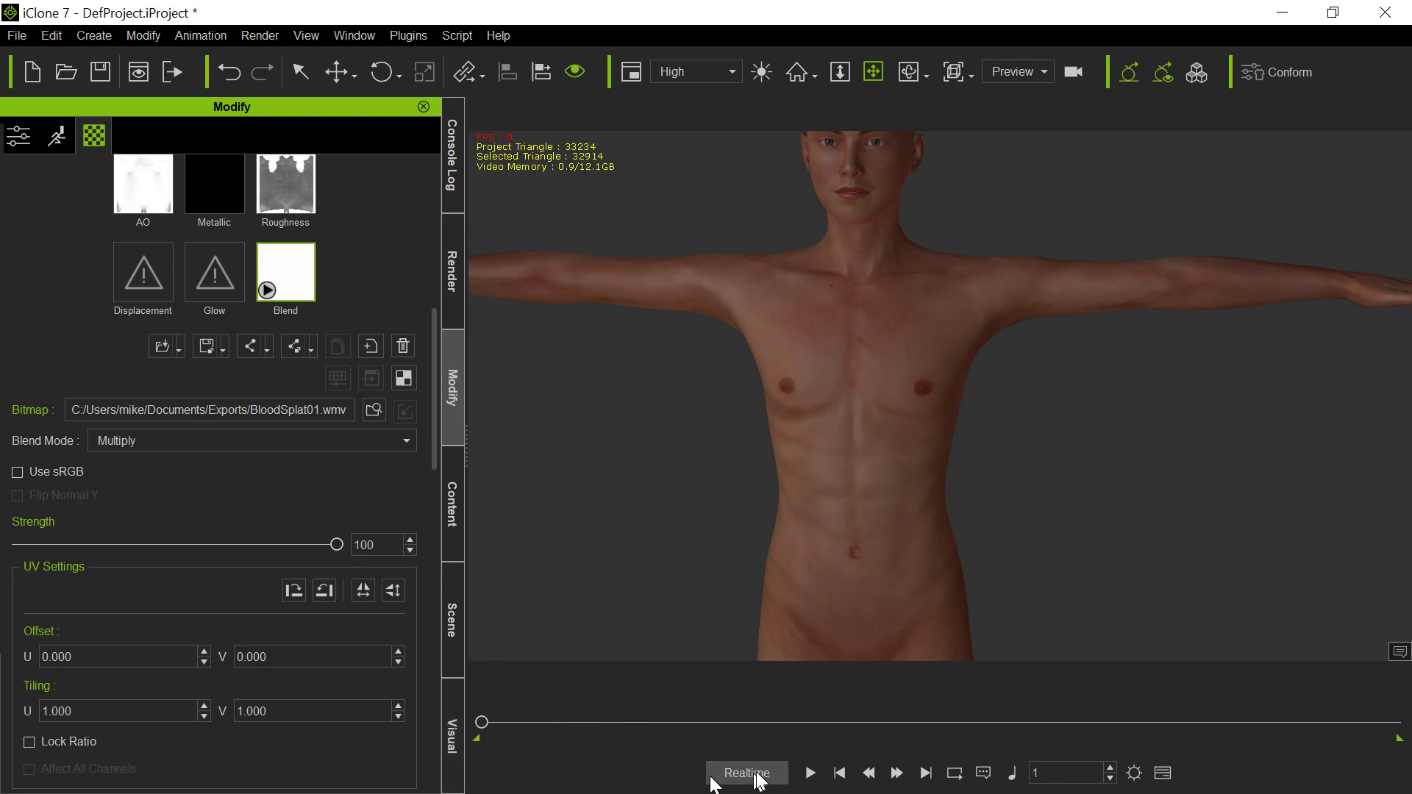
pyautogui.click(808, 773)
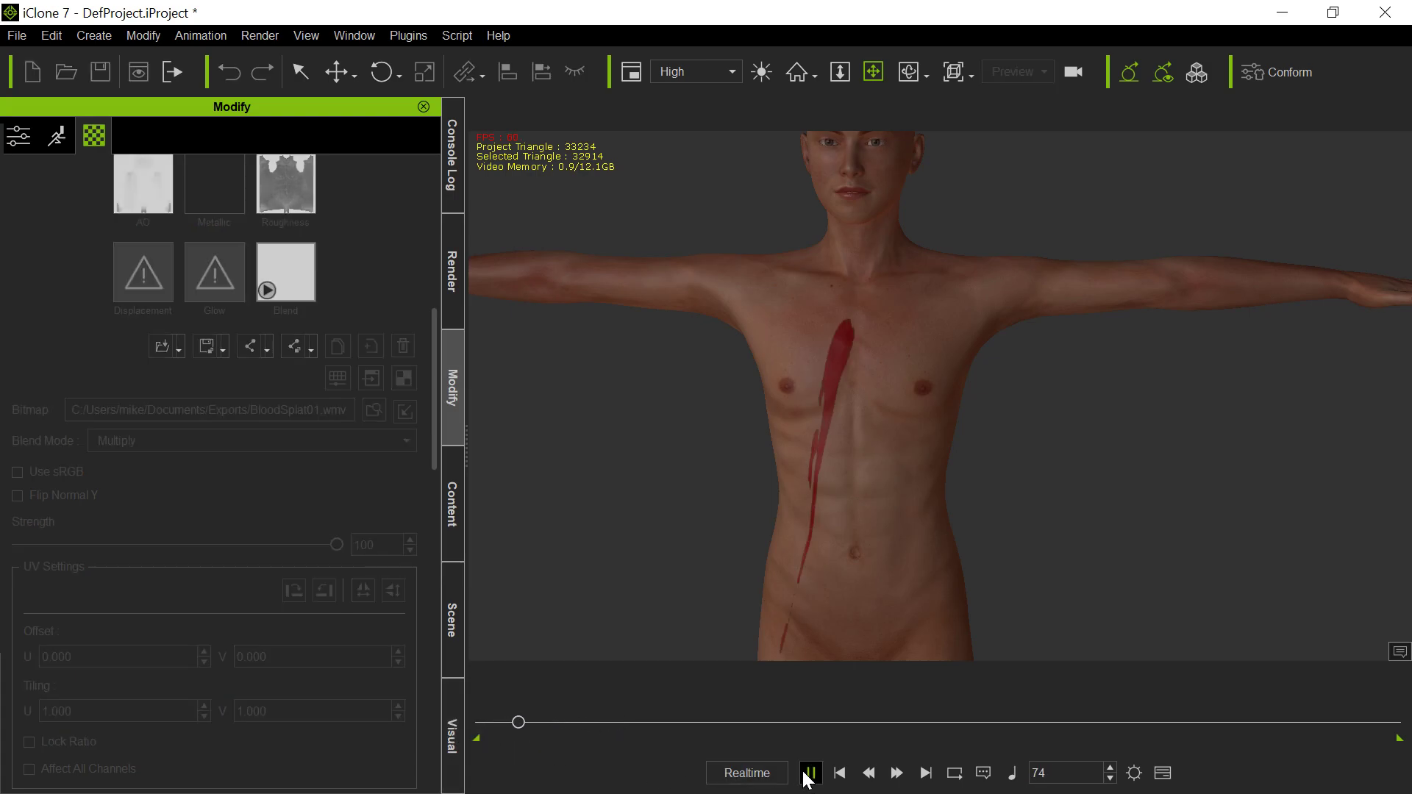
pyautogui.click(809, 773)
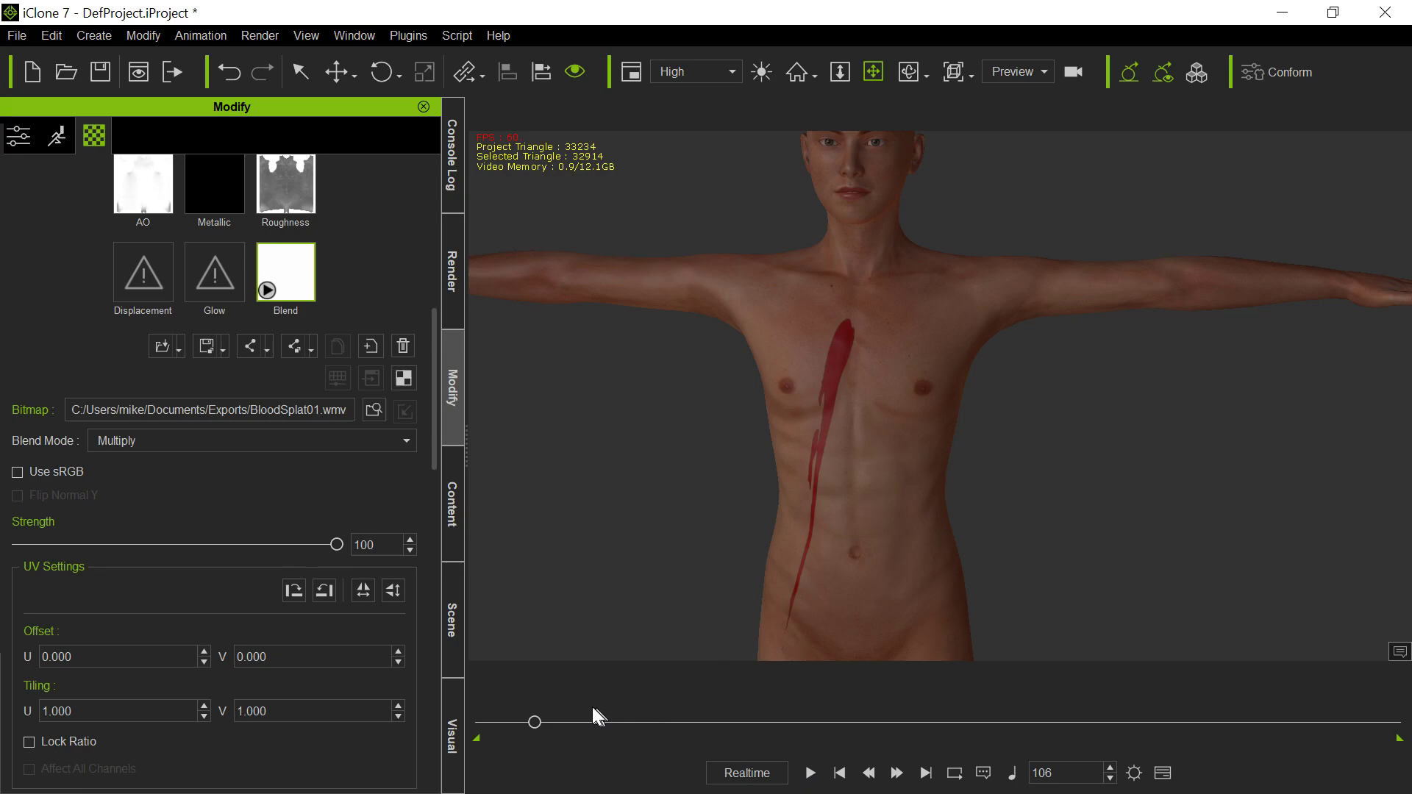
pyautogui.moveTo(533, 720); pyautogui.dragTo(672, 720)
# Step: In the F3 Timeline, move the BloodSplat01 clip to start around frame 715
pyautogui.moveTo(672, 721); pyautogui.dragTo(703, 721)
pyautogui.press('F3')
pyautogui.moveTo(539, 142); pyautogui.dragTo(656, 131)
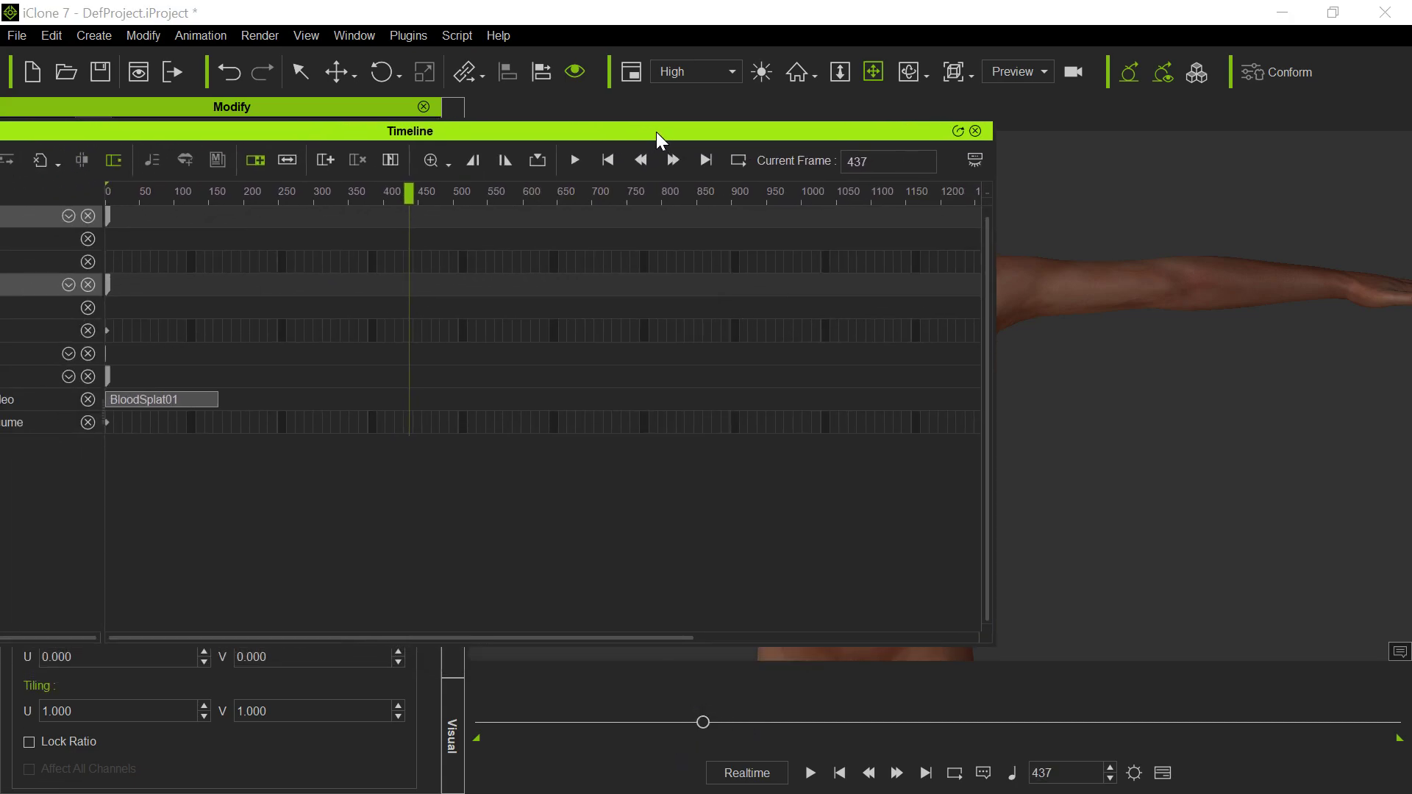
pyautogui.moveTo(141, 397); pyautogui.dragTo(645, 390)
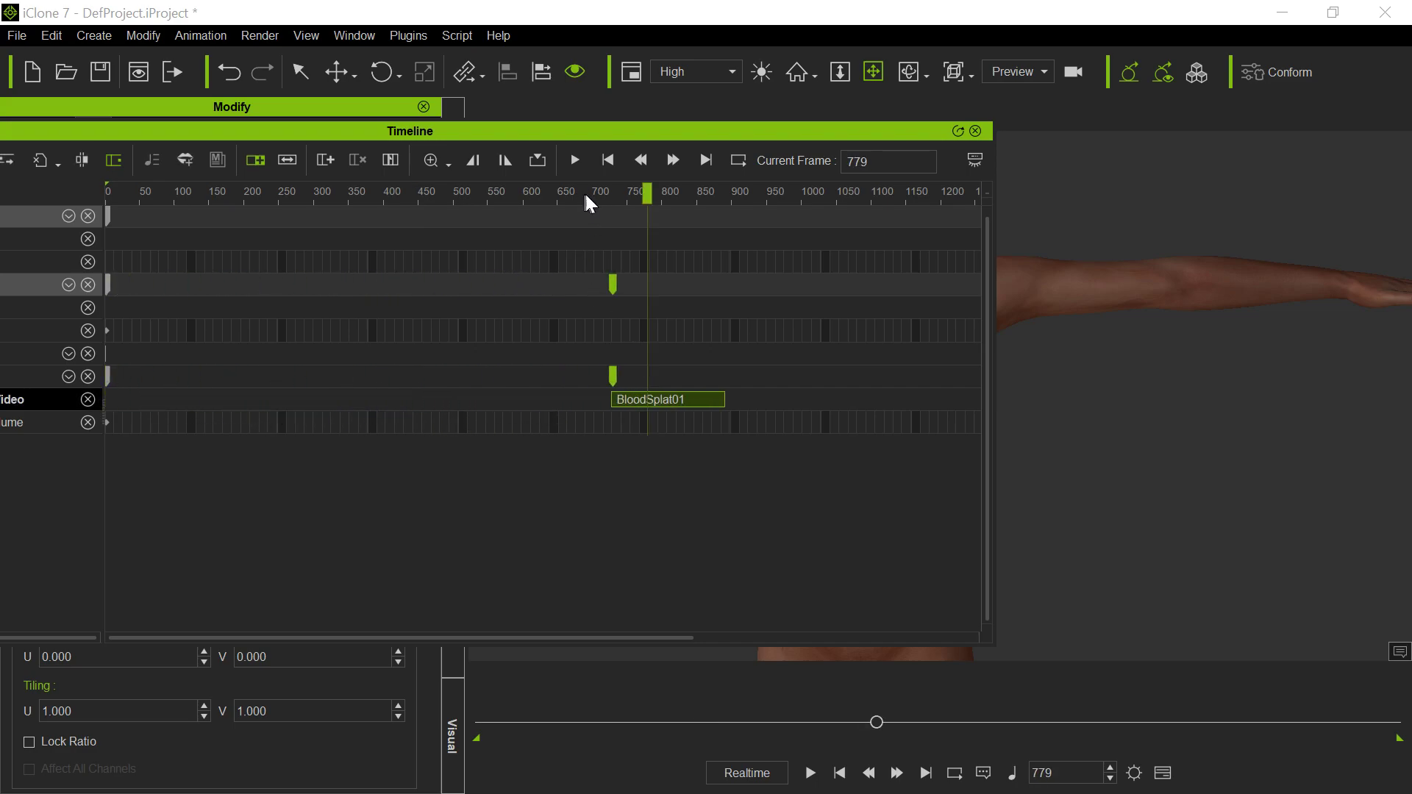
pyautogui.moveTo(592, 193); pyautogui.dragTo(603, 201)
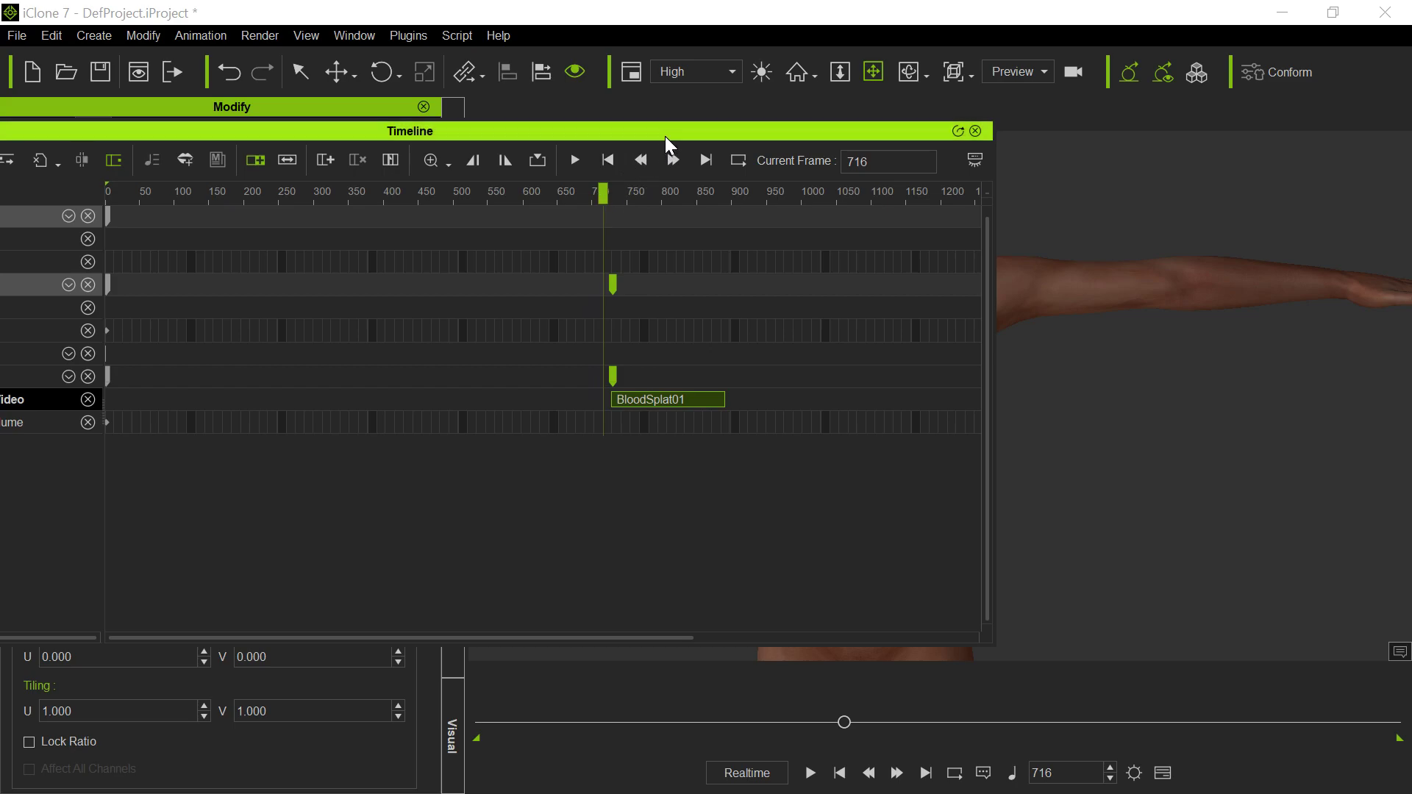
pyautogui.moveTo(665, 135); pyautogui.dragTo(0, 208)
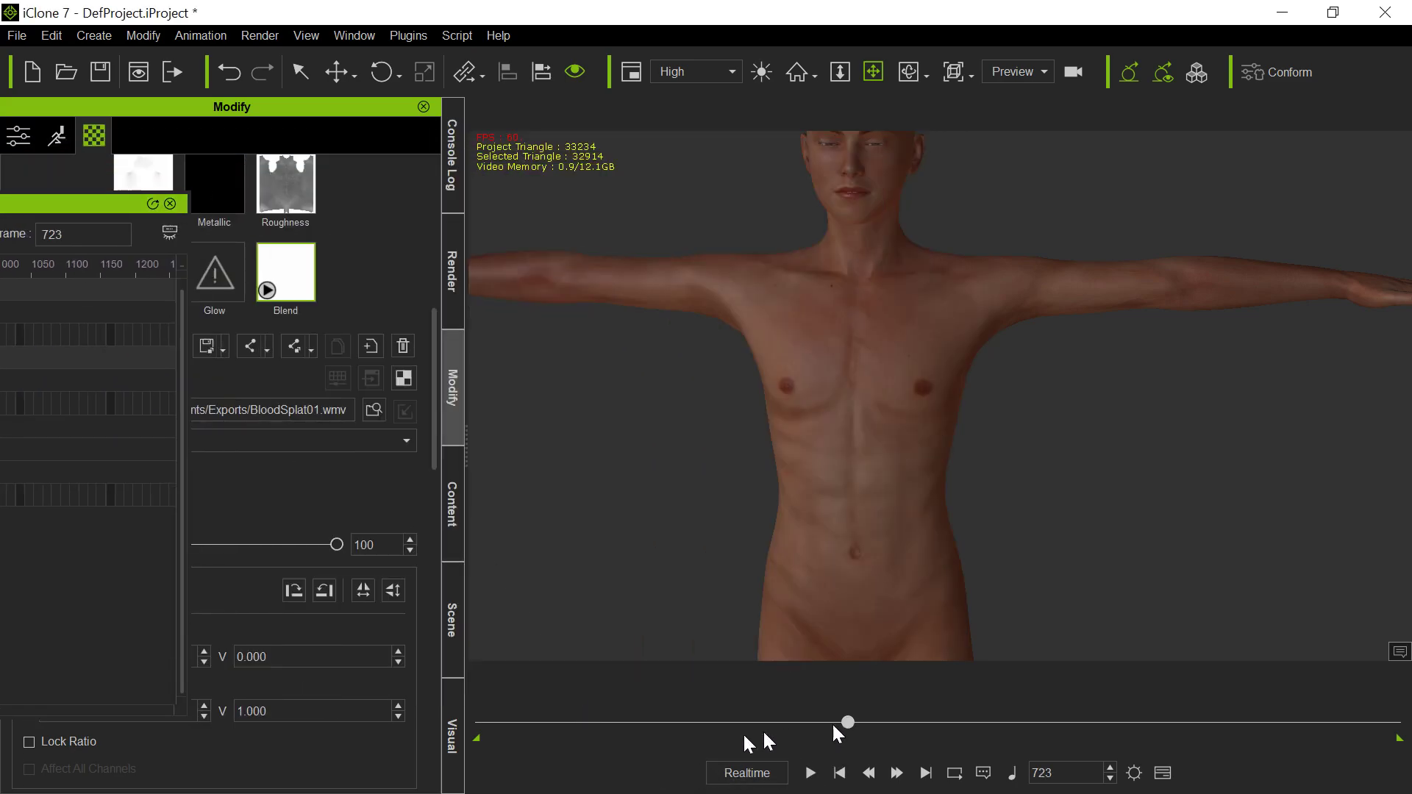
# Step: Rewind to frame 1 and play the animation to check the later splatter timing
pyautogui.moveTo(838, 722); pyautogui.dragTo(406, 730)
pyautogui.click(811, 773)
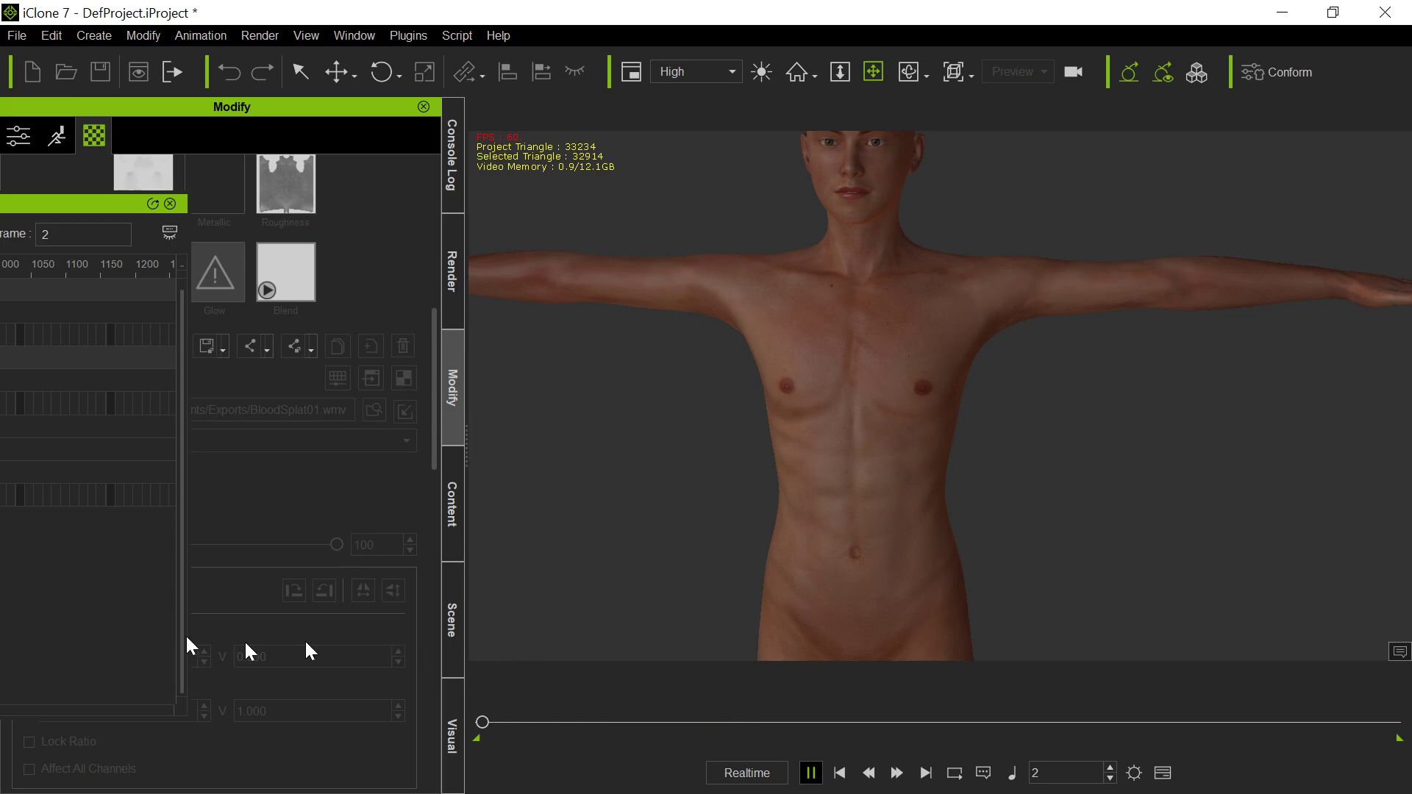
pyautogui.moveTo(88, 204); pyautogui.dragTo(155, 170)
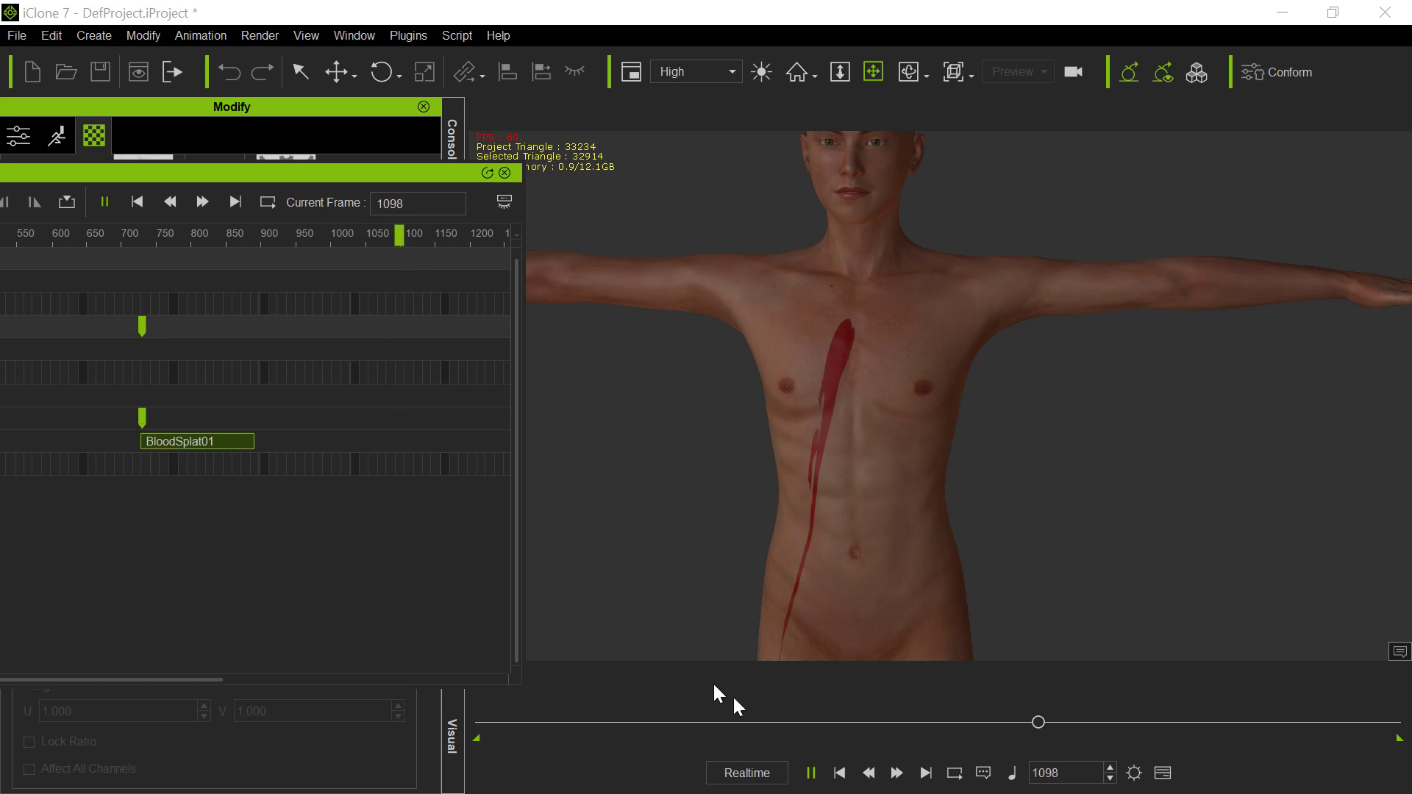
# Step: Stop playback and drag the BloodSplat01 clip back to start around frame 650
pyautogui.click(810, 773)
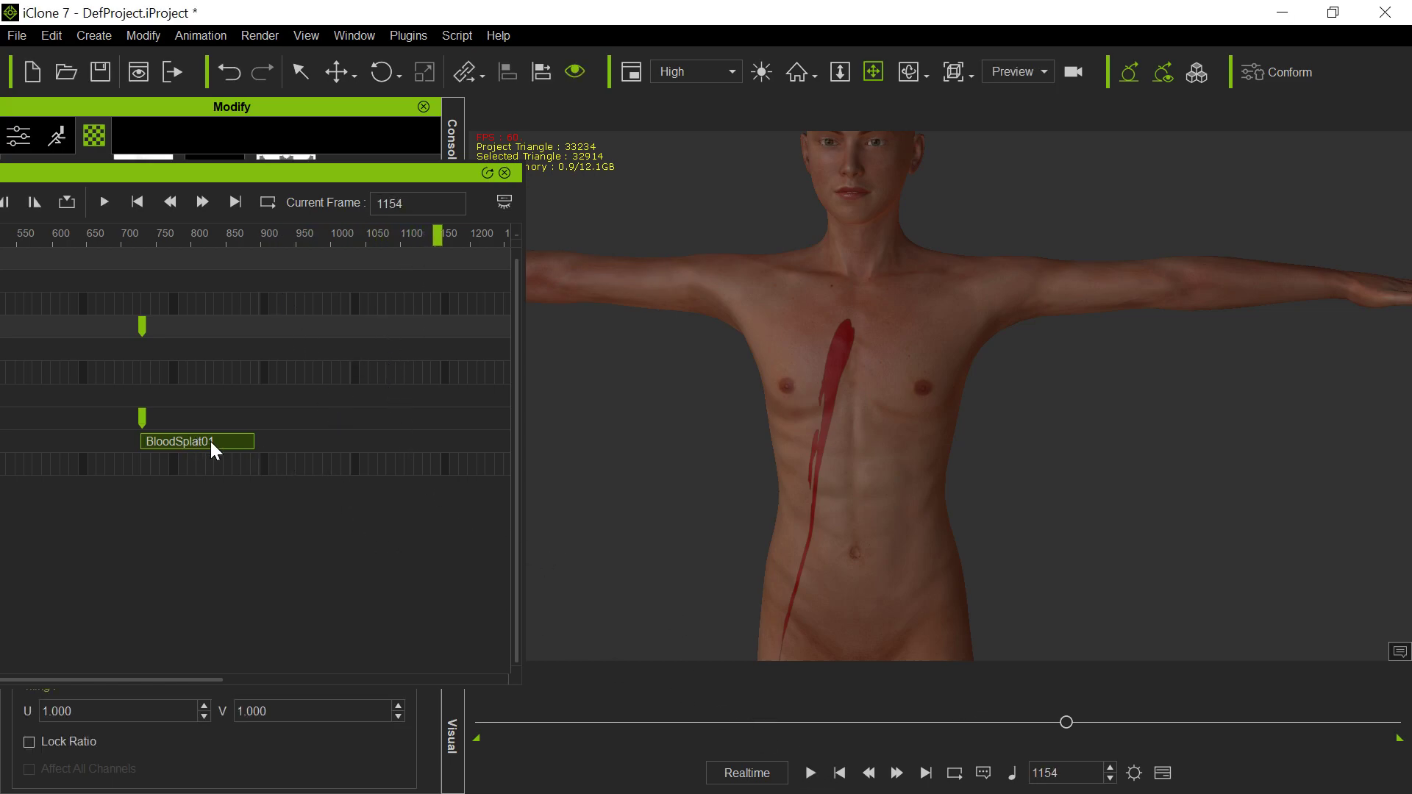
pyautogui.doubleClick(192, 173)
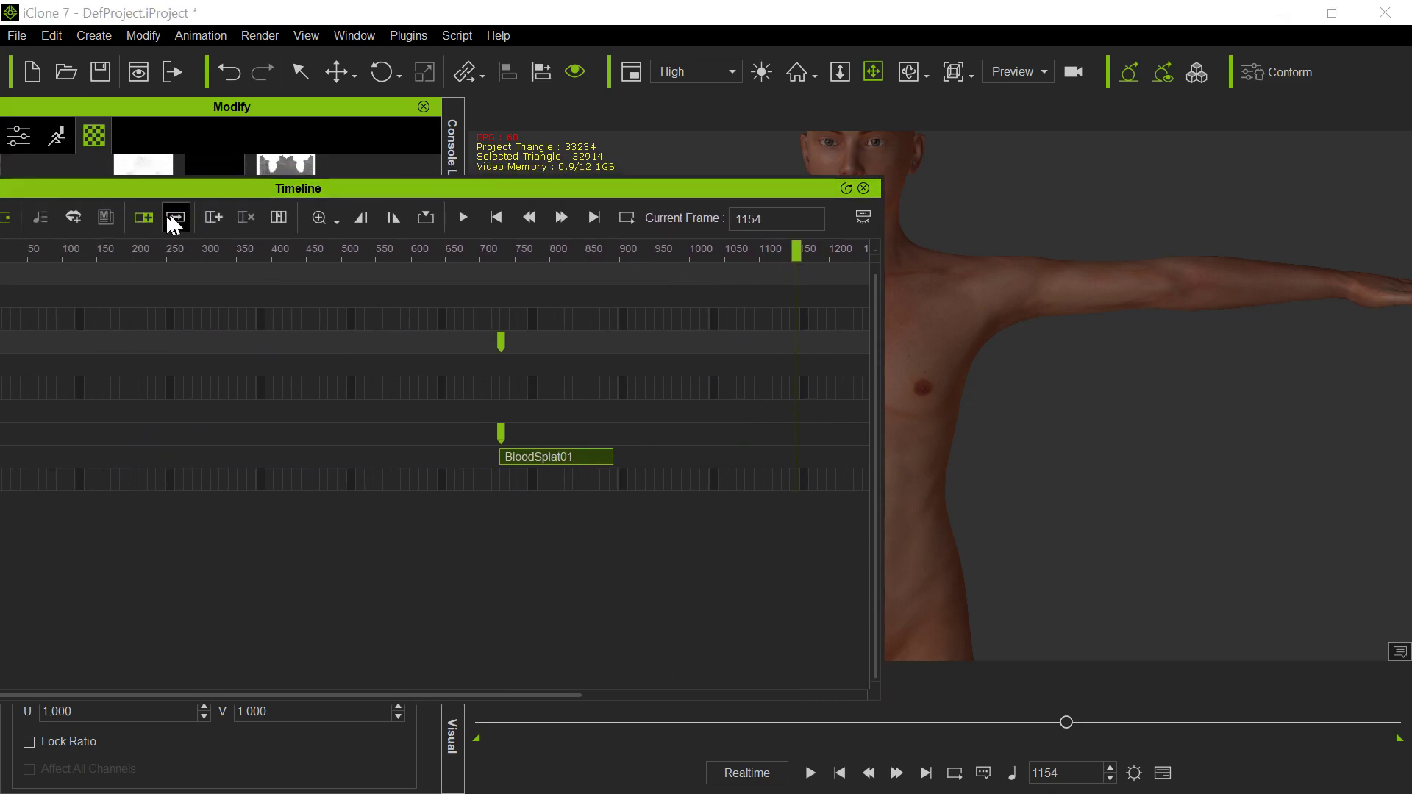
pyautogui.click(175, 218)
pyautogui.moveTo(612, 456); pyautogui.dragTo(619, 455)
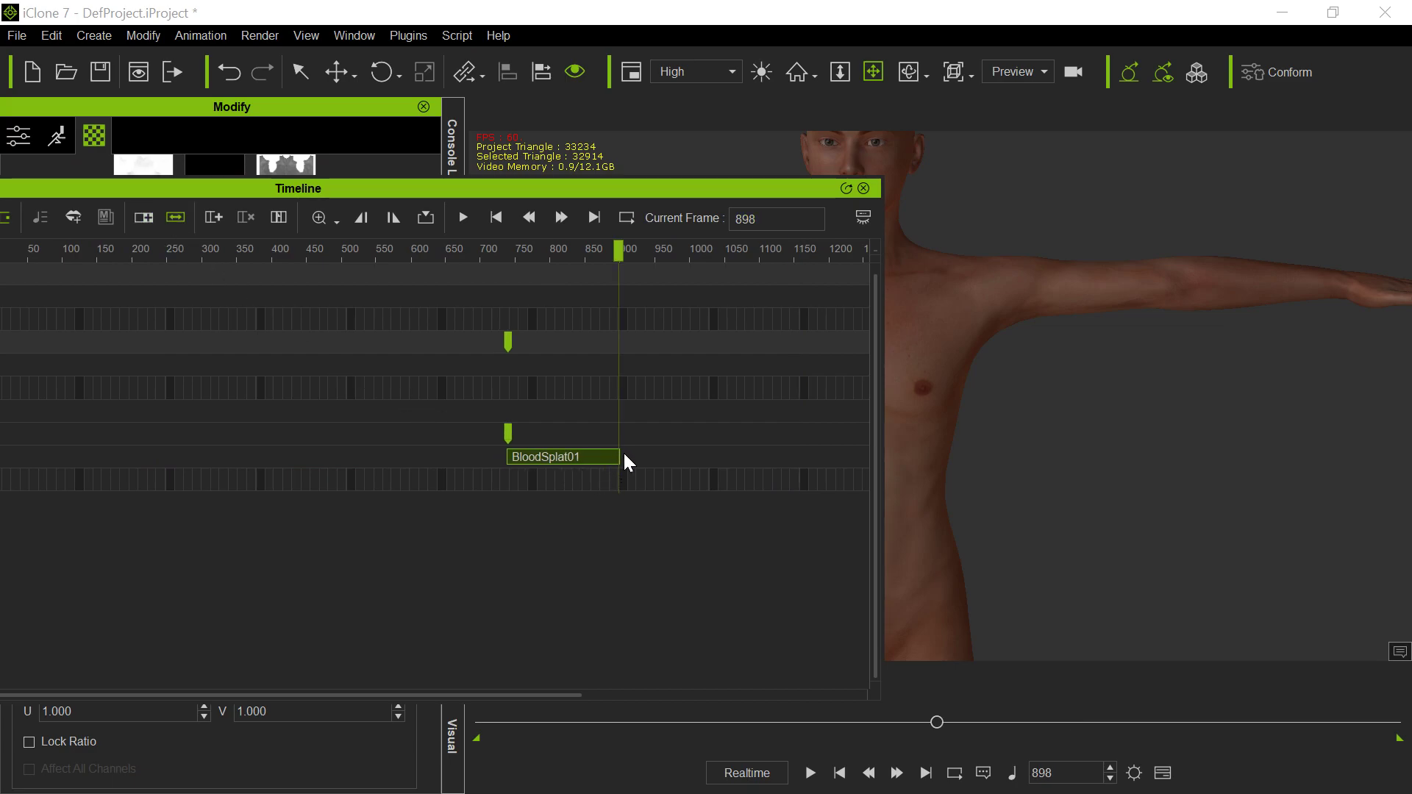
pyautogui.moveTo(554, 460); pyautogui.dragTo(498, 461)
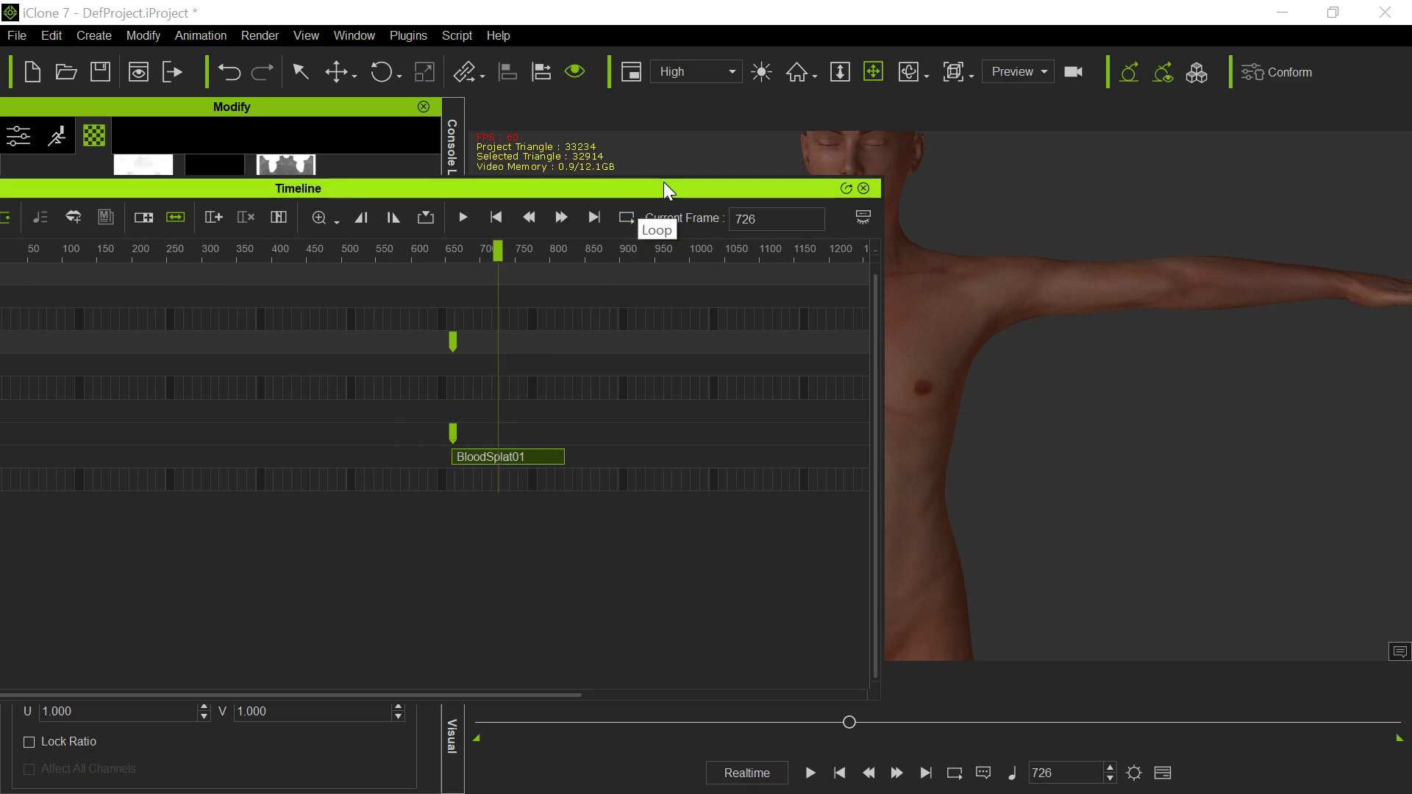
pyautogui.moveTo(664, 183); pyautogui.dragTo(0, 152)
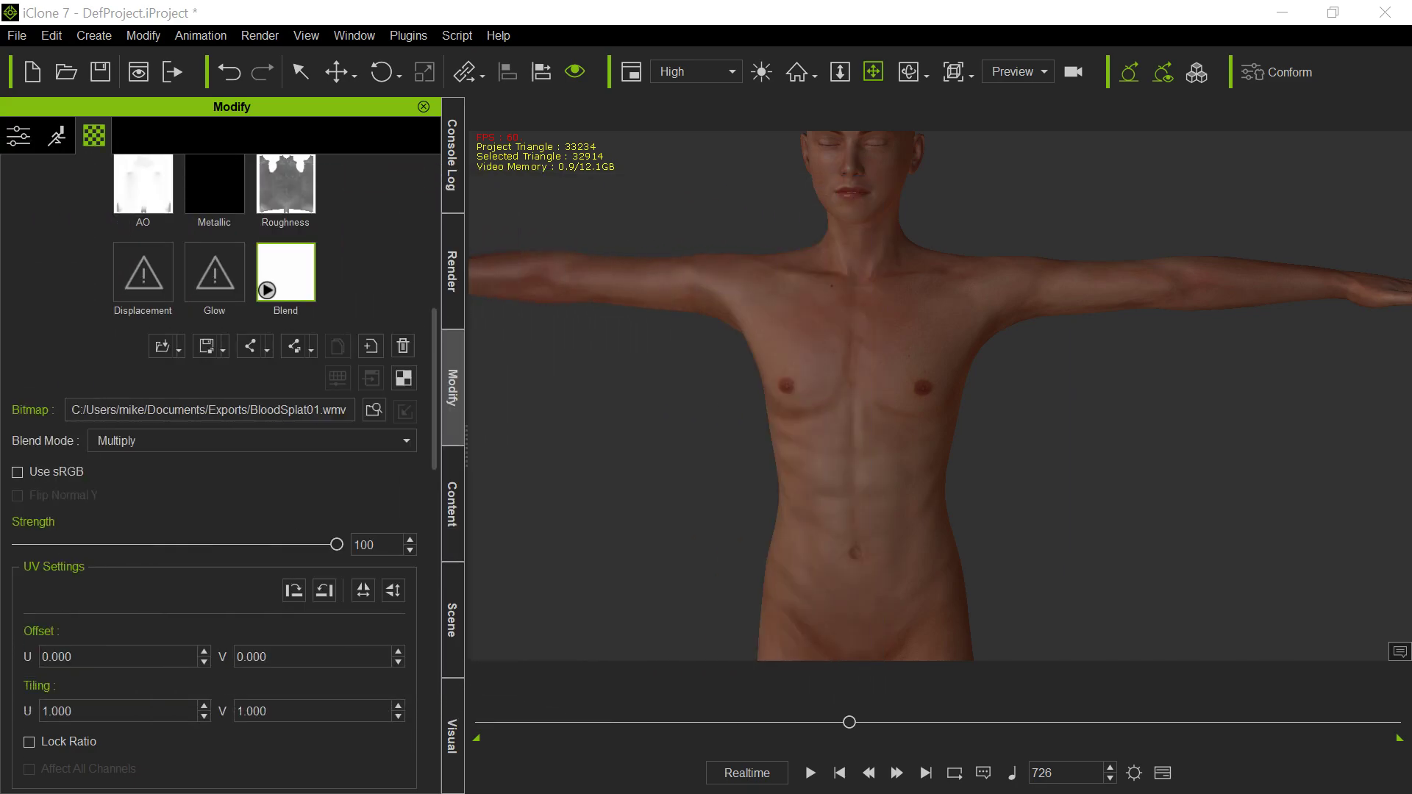